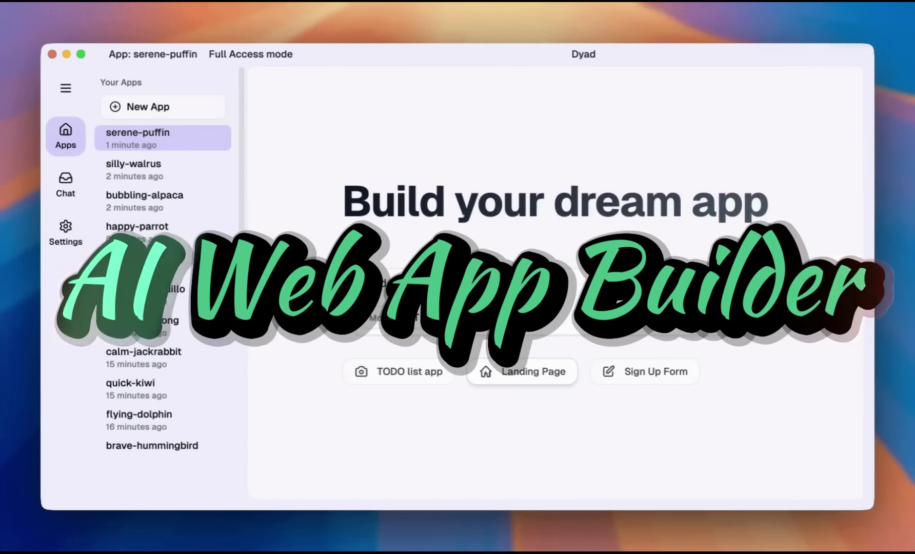
- Submit the ready-made Landing Page prompt to start building a new app
left_click(522, 372)
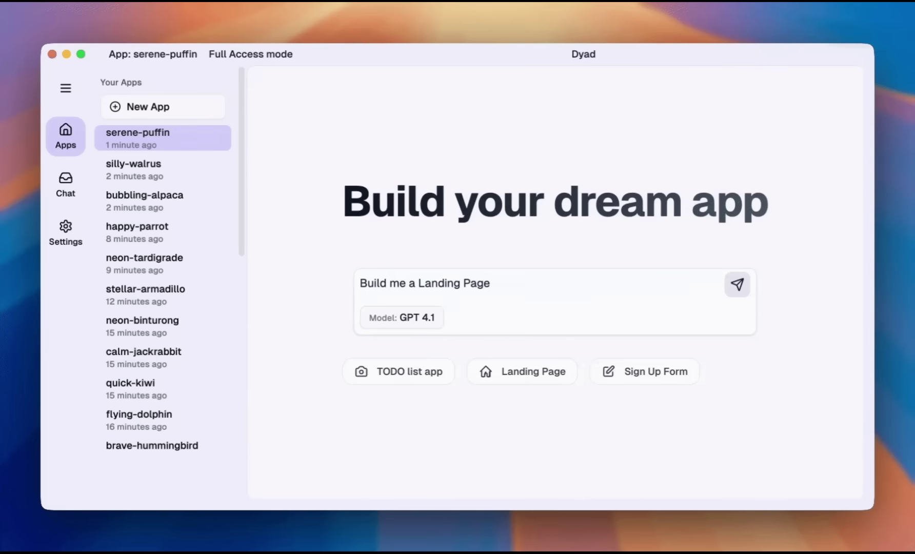
left_click(737, 284)
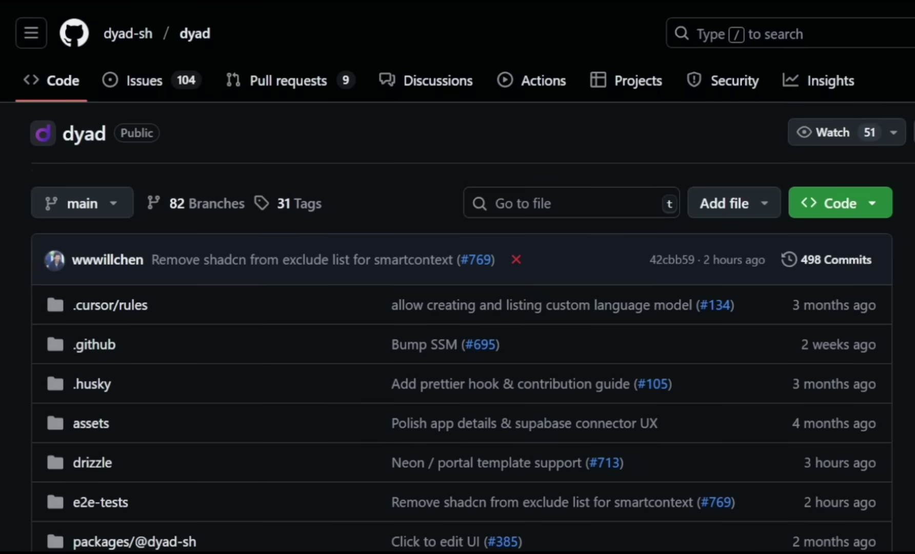
- Examine the dyad GitHub repository's file list and the README introduction comparing it with Lovable, v0 and Bolt
scroll(458, 277, "down", 15)
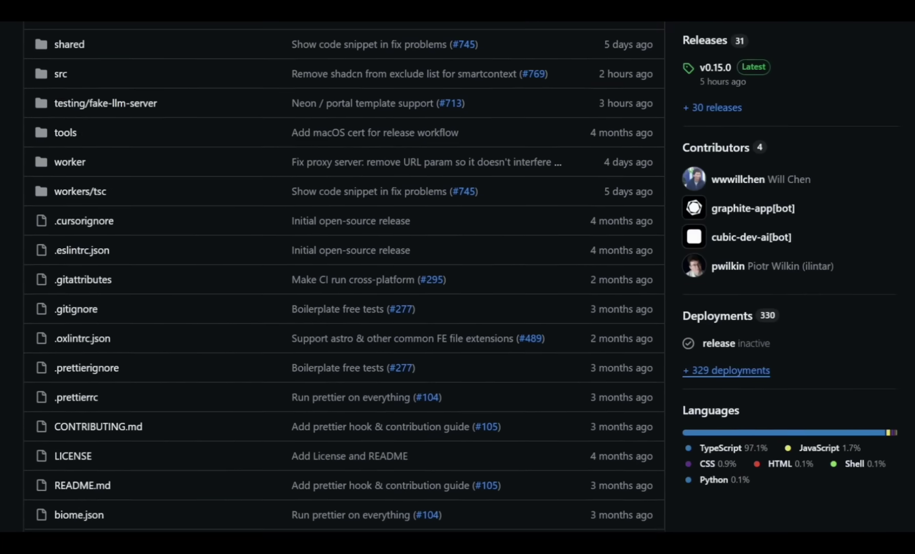
scroll(344, 277, "down", 10)
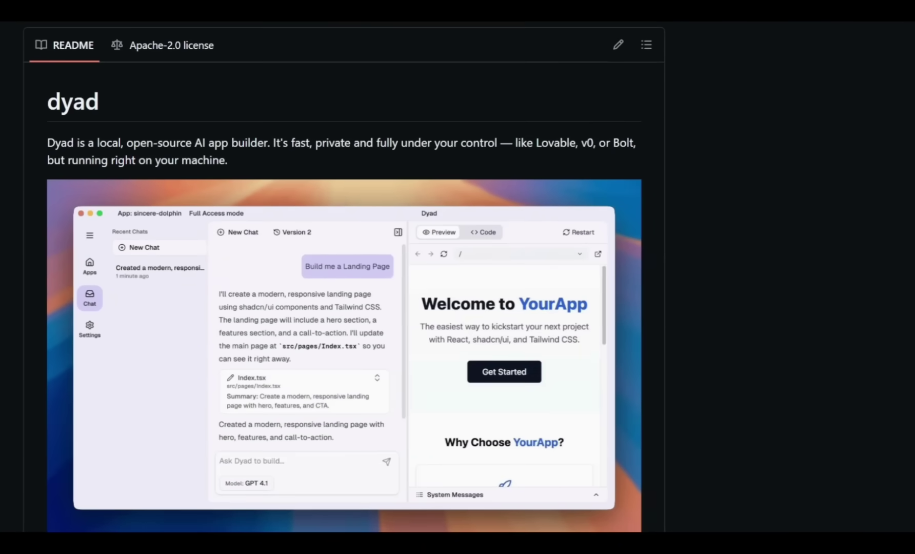
double_click(72, 101)
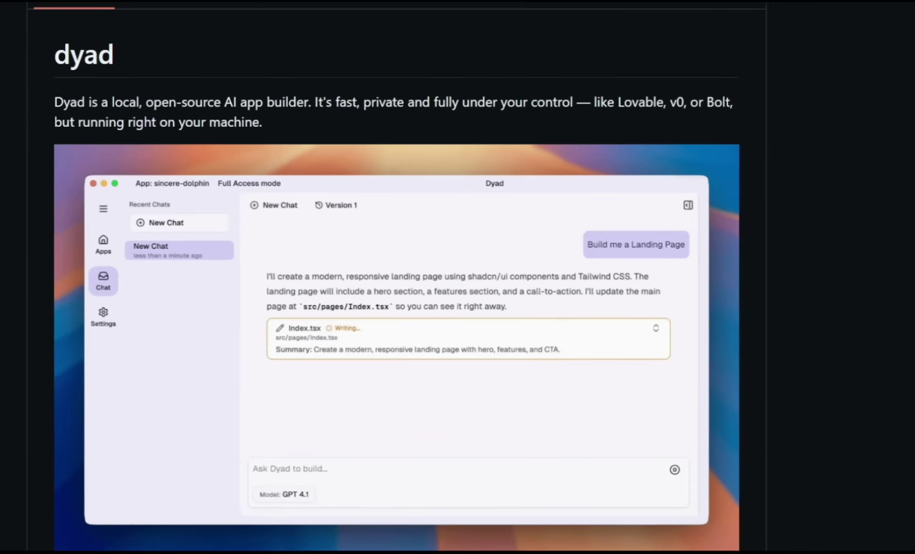
left_click_drag(55, 101, 350, 128)
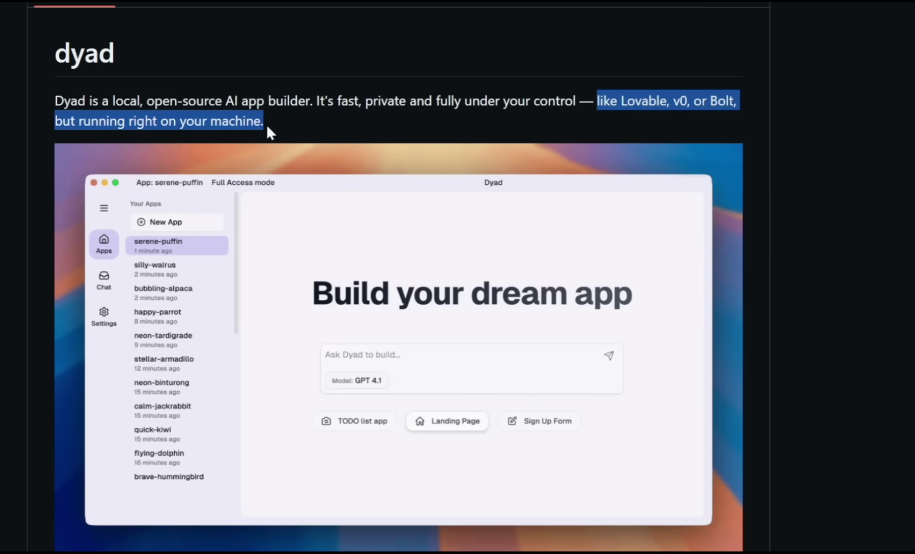
left_click(266, 124)
scroll(267, 170, "down", 2)
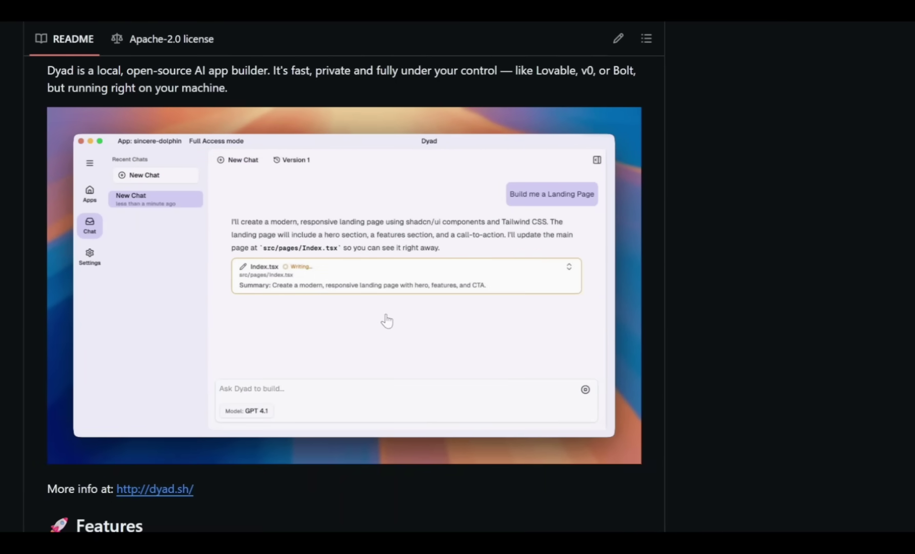
scroll(380, 312, "down", 7)
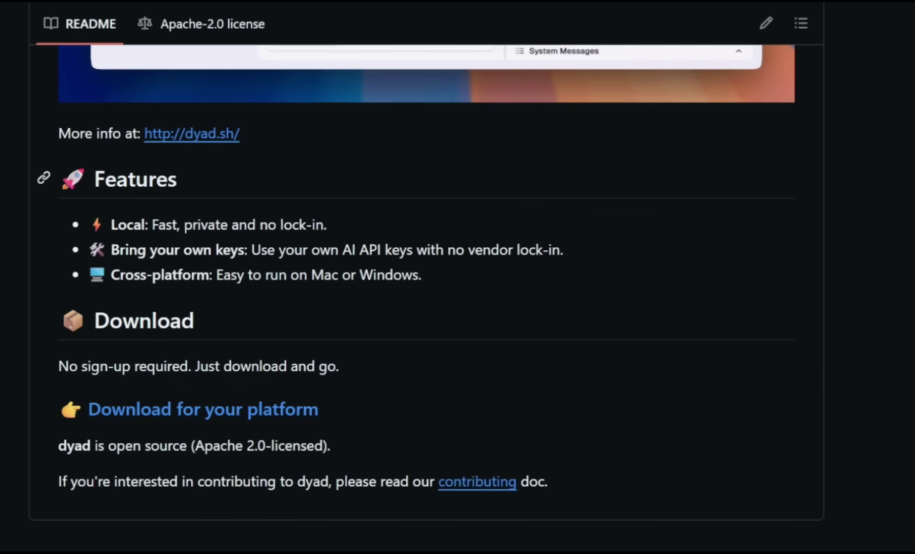
- Read the README's Features and Download sections, including the key, platform, sign-up and licence notes
double_click(136, 179)
left_click_drag(110, 225, 316, 224)
left_click(334, 224)
left_click_drag(119, 250, 568, 251)
left_click(568, 252)
left_click_drag(111, 275, 430, 278)
left_click(430, 278)
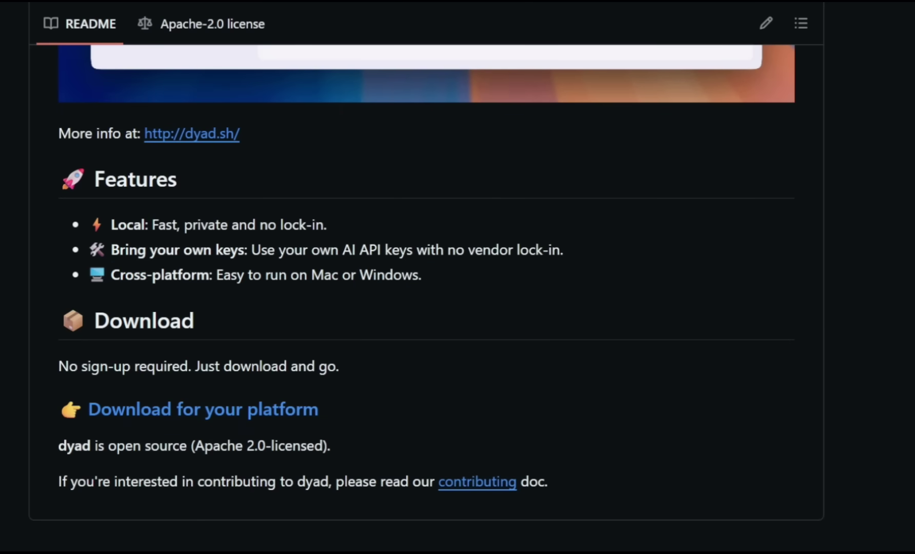
left_click_drag(58, 366, 351, 368)
left_click(348, 362)
left_click_drag(191, 445, 323, 446)
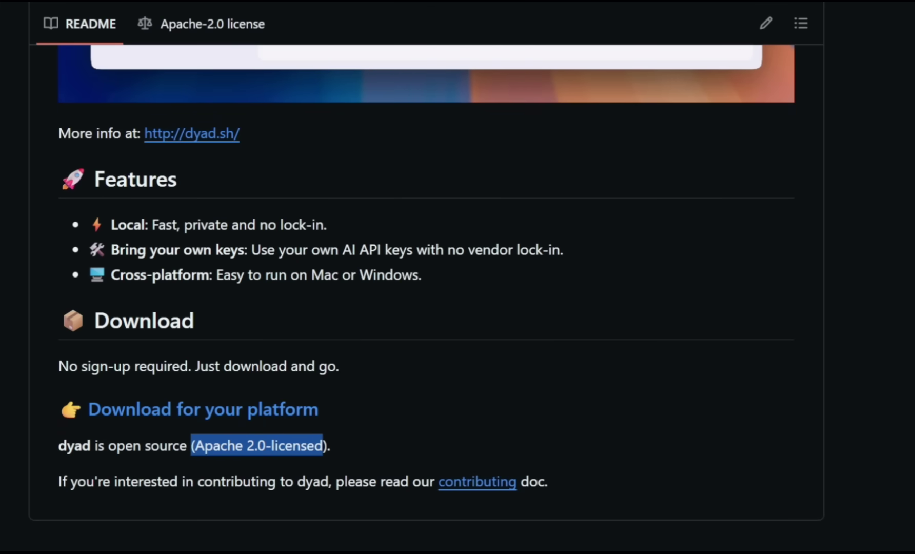
left_click(258, 202)
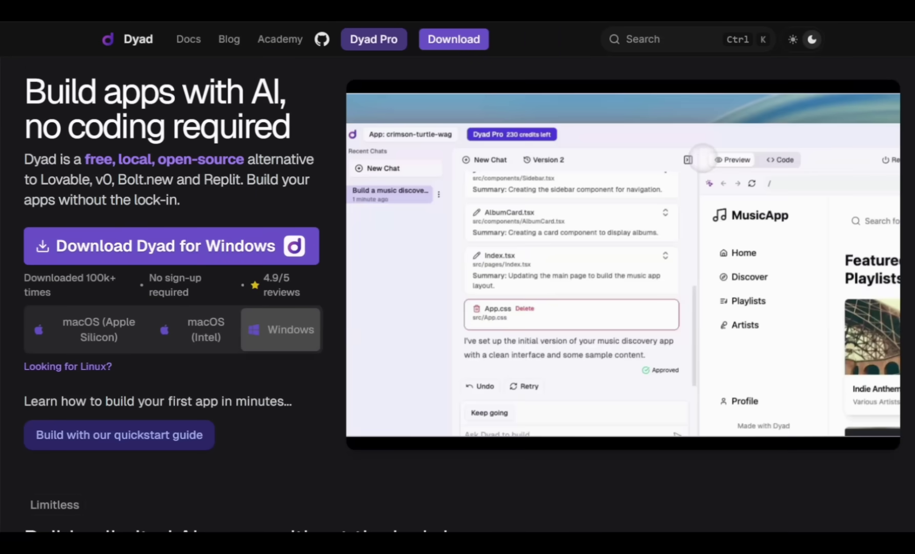
- Read the headline and introductory description on the Dyad website's homepage
left_click_drag(25, 92, 290, 125)
left_click(290, 125)
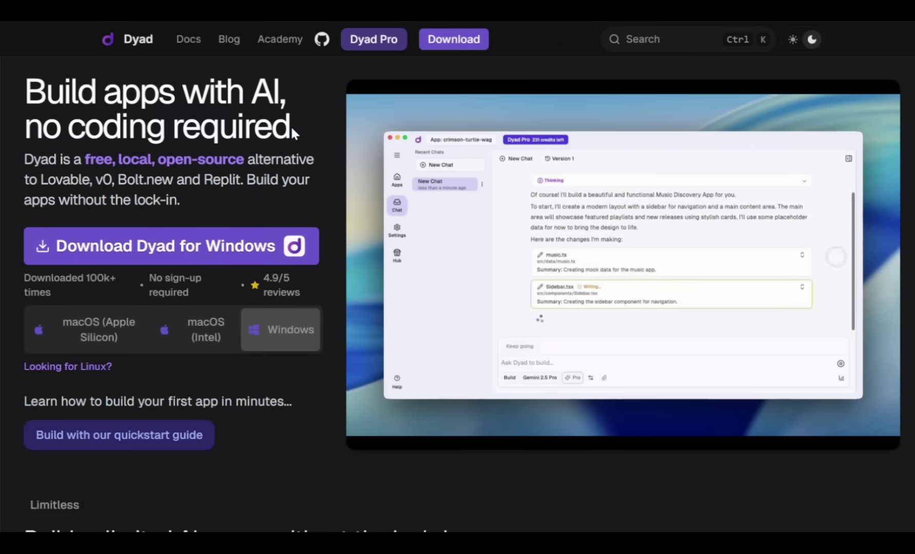
left_click_drag(24, 159, 232, 196)
left_click(197, 195)
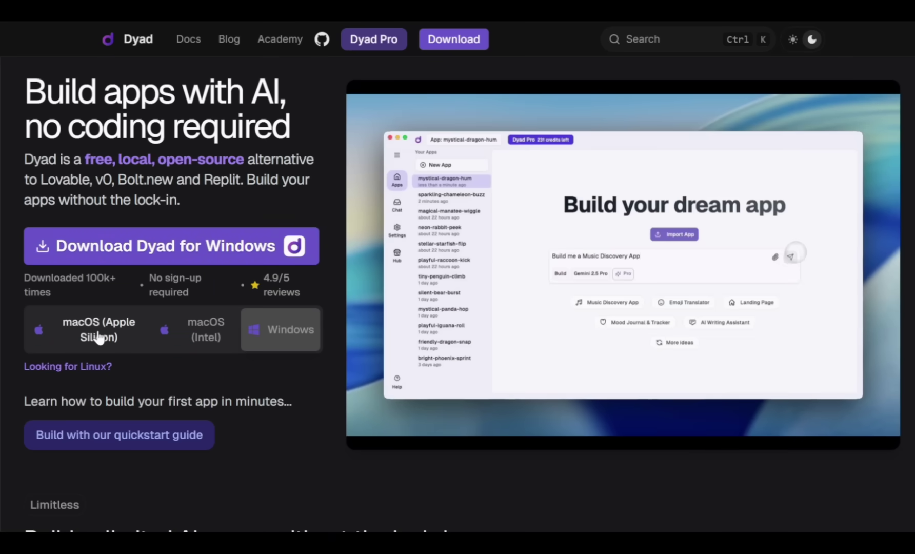
- Review the homepage's platform options and the Limitless section on full-stack apps and AI model choice
scroll(246, 305, "down", 7)
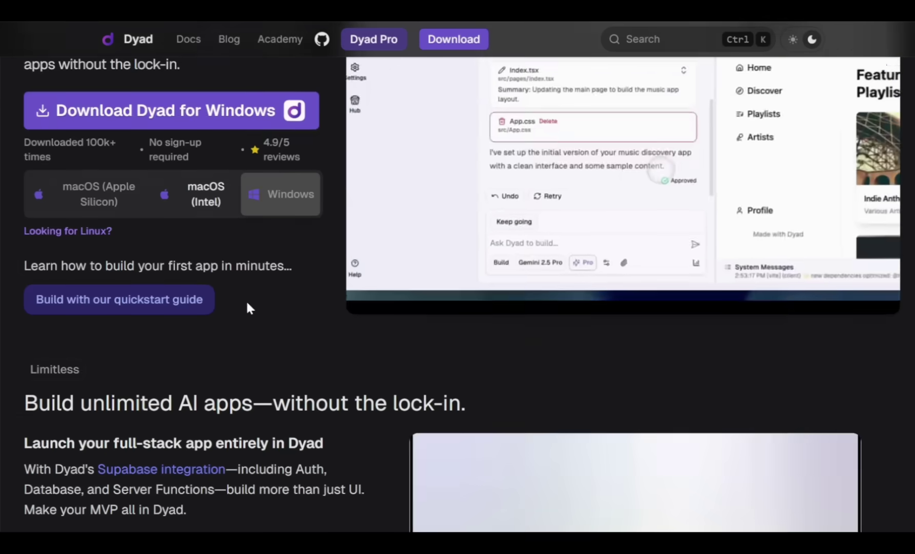
scroll(246, 305, "down", 2)
left_click_drag(24, 105, 470, 105)
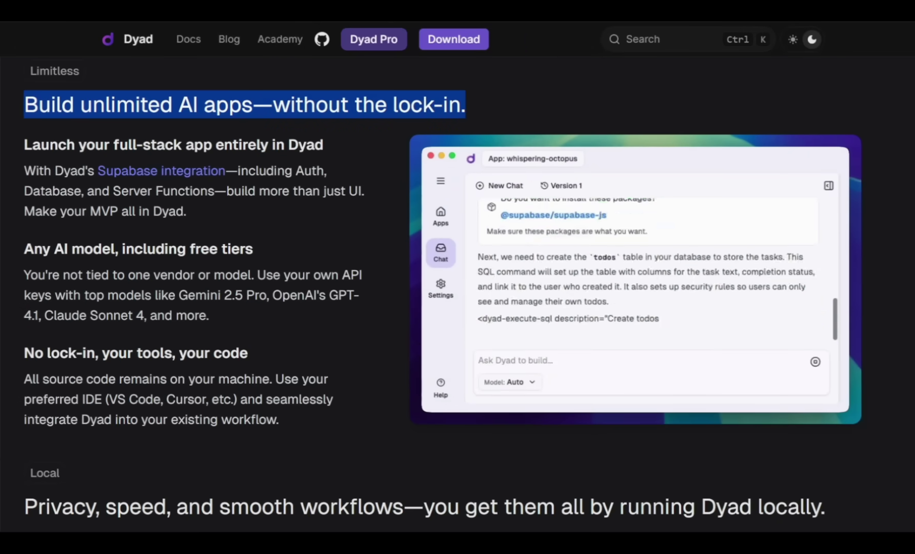
left_click(470, 105)
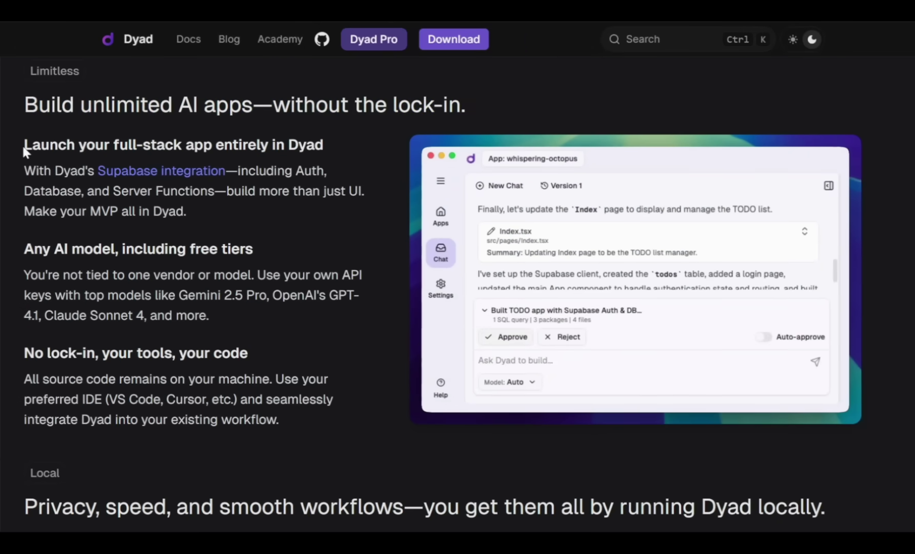
left_click_drag(23, 148, 329, 144)
left_click(328, 145)
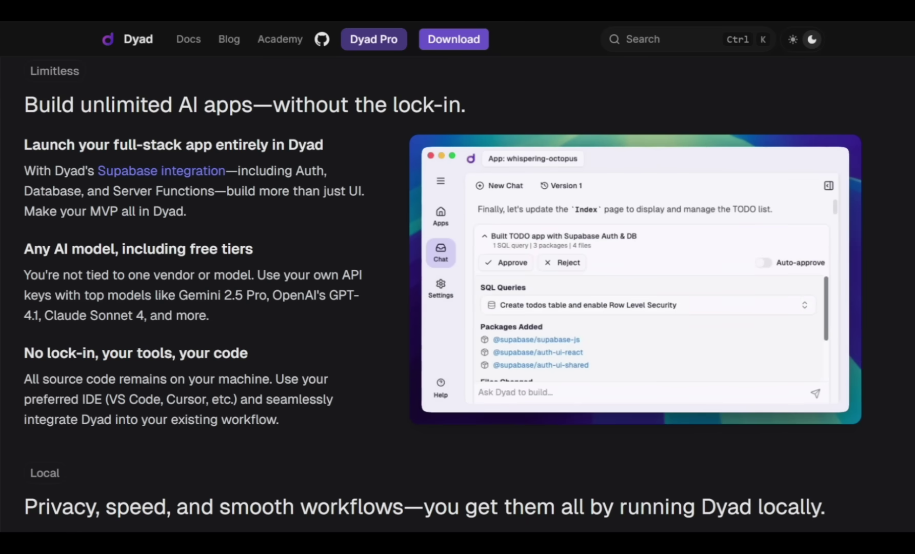
left_click_drag(24, 249, 254, 247)
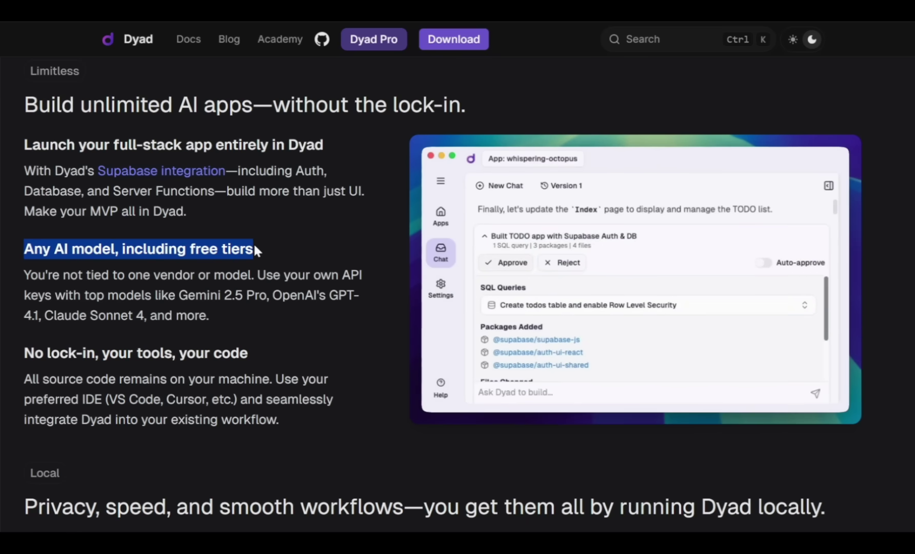
left_click(255, 247)
- Read the homepage's Local section about privacy, speed and running Dyad locally
scroll(255, 246, "down", 2)
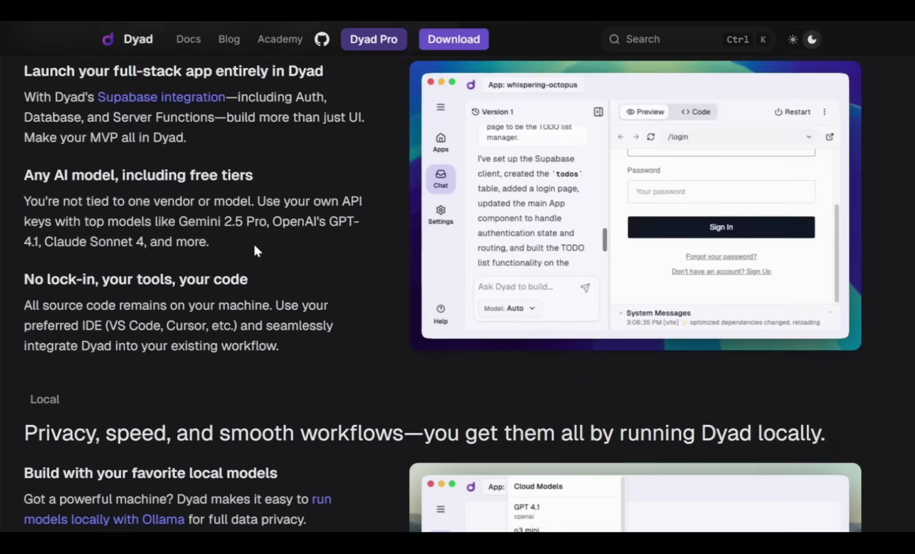
scroll(254, 246, "down", 5)
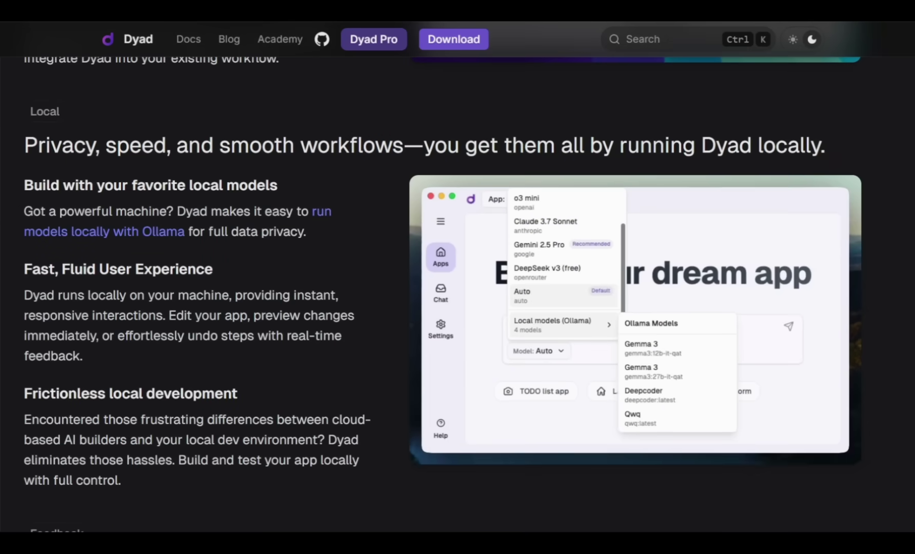
left_click_drag(24, 145, 829, 147)
left_click(828, 147)
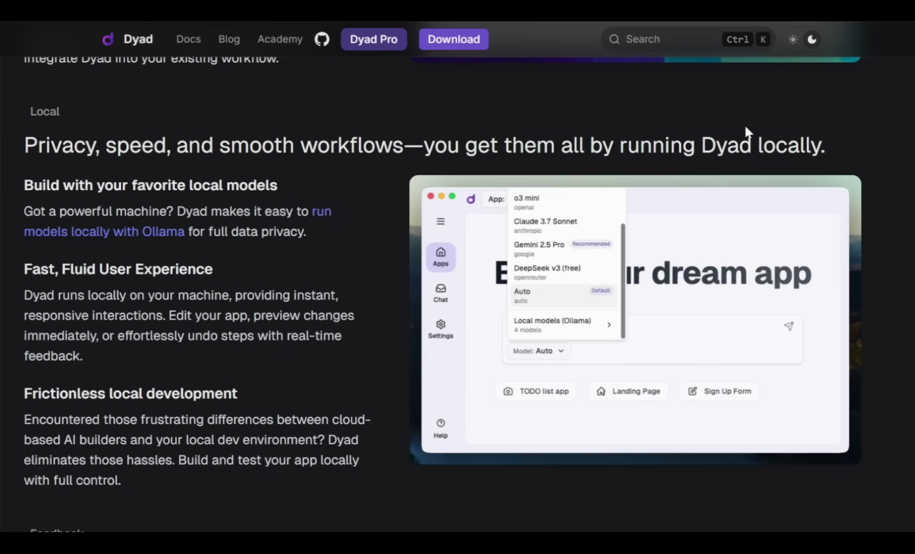
- Look past the user feedback to the pricing plans and examine what the Dyad Free plan includes
scroll(411, 156, "down", 10)
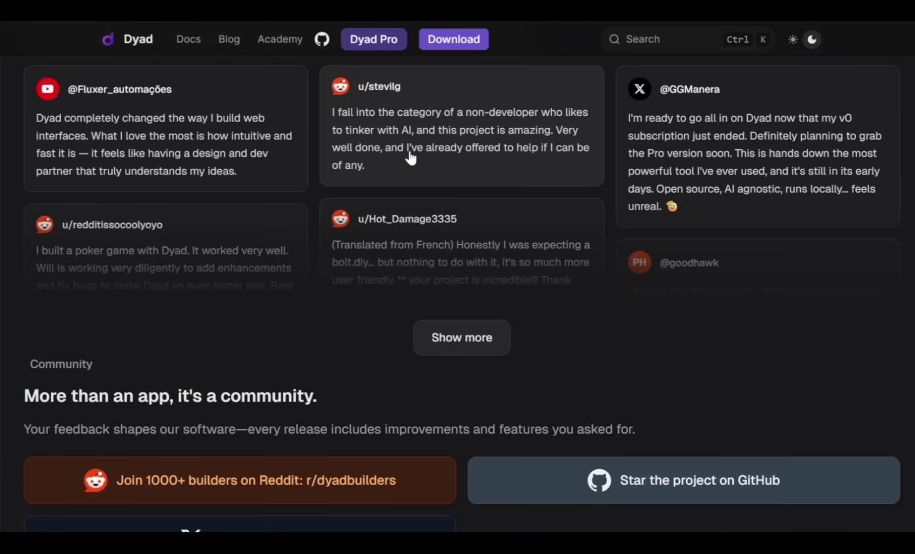
scroll(411, 157, "down", 15)
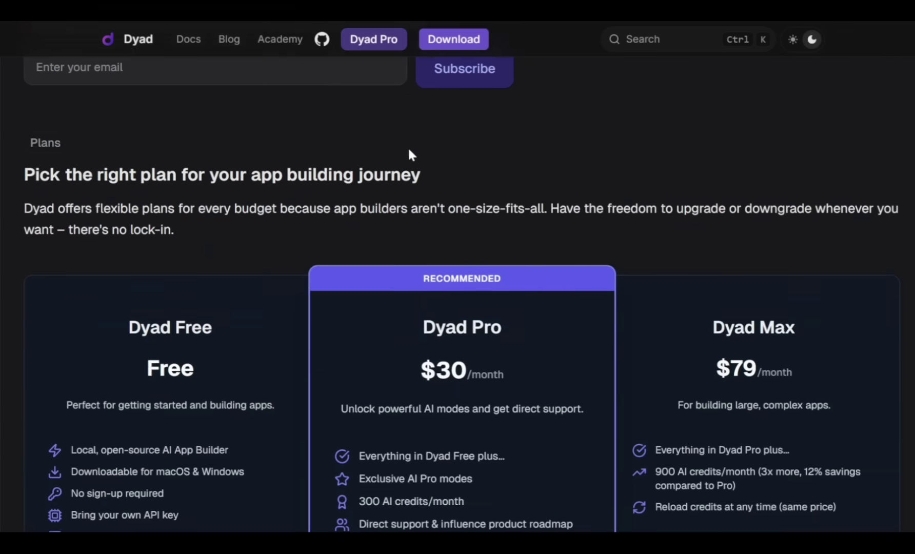
scroll(410, 152, "down", 3)
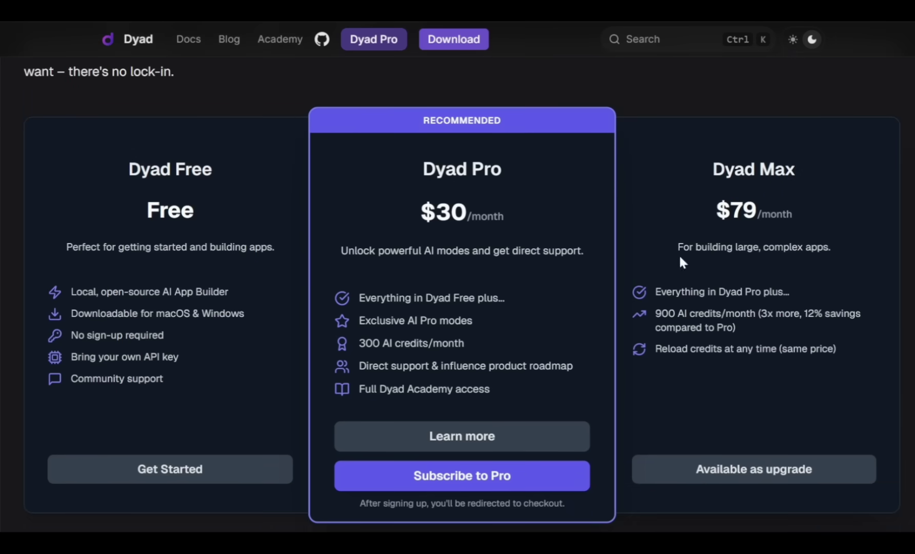
left_click_drag(127, 173, 227, 175)
left_click(225, 174)
left_click_drag(102, 277, 180, 314)
left_click(180, 314)
- Download Dyad for Windows from the homepage
scroll(442, 282, "down", 3)
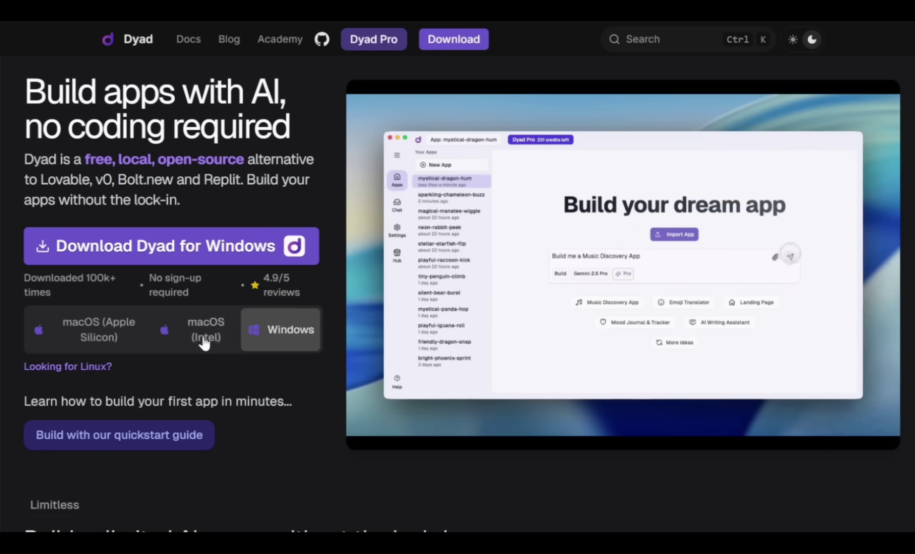
left_click(176, 251)
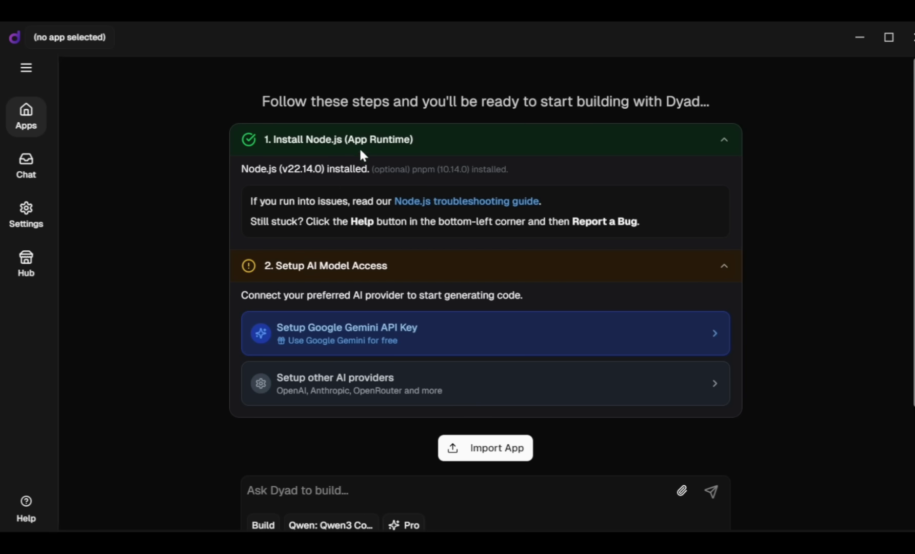
- In the Dyad app, collapse the Node.js install step and open the Google Gemini API key setup
left_click(432, 138)
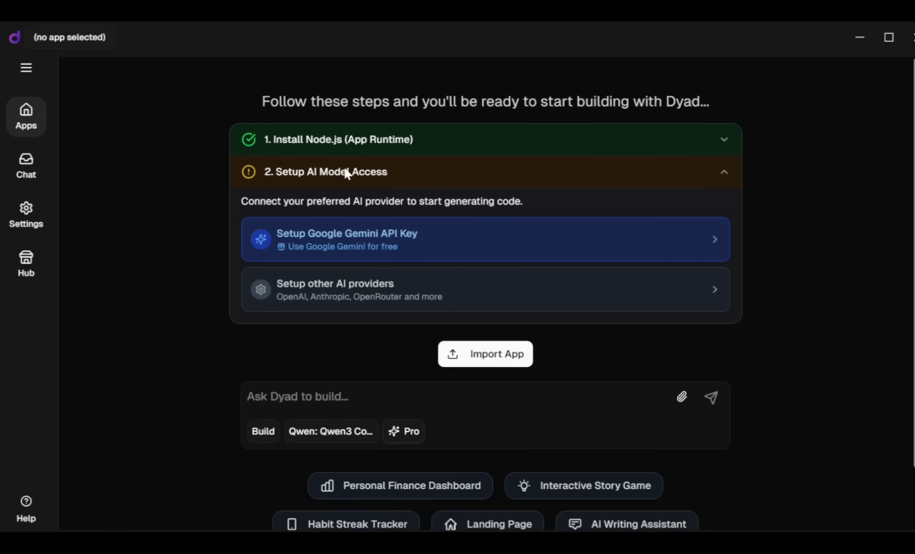
left_click(378, 172)
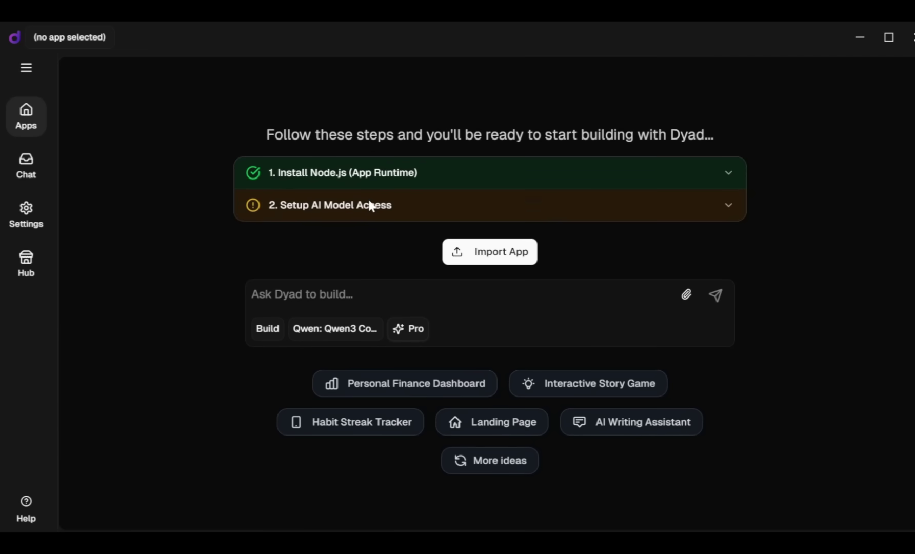
left_click(372, 206)
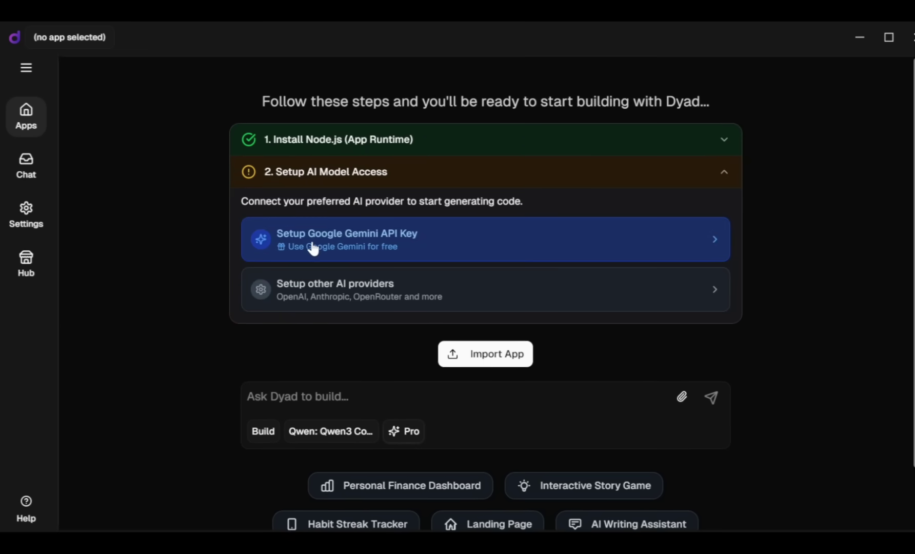
left_click(390, 241)
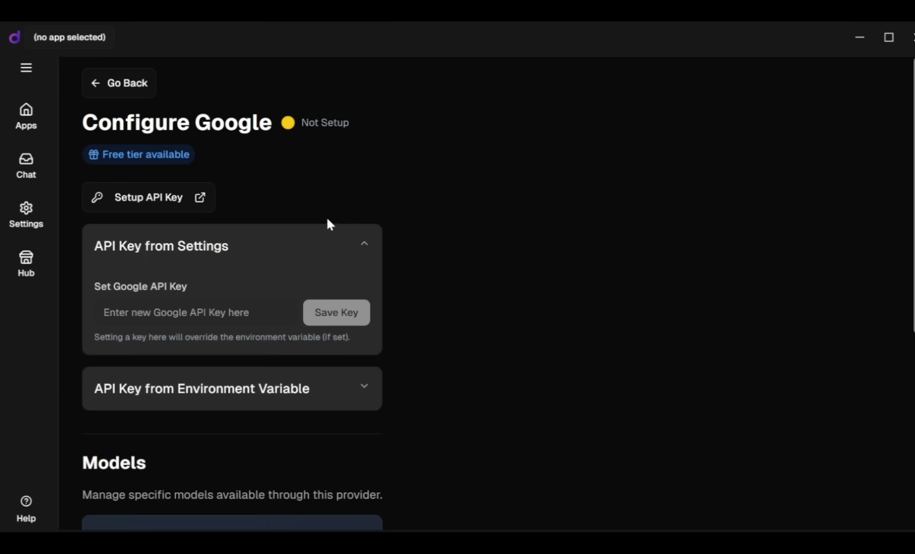
- Examine the Google API key field and the built-in Gemini models on the provider's configuration page
left_click(210, 313)
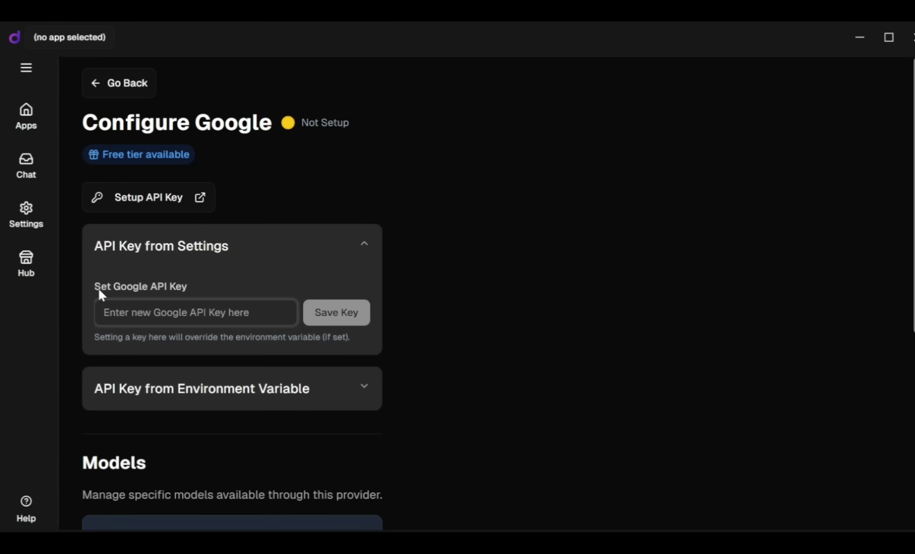
scroll(233, 293, "down", 5)
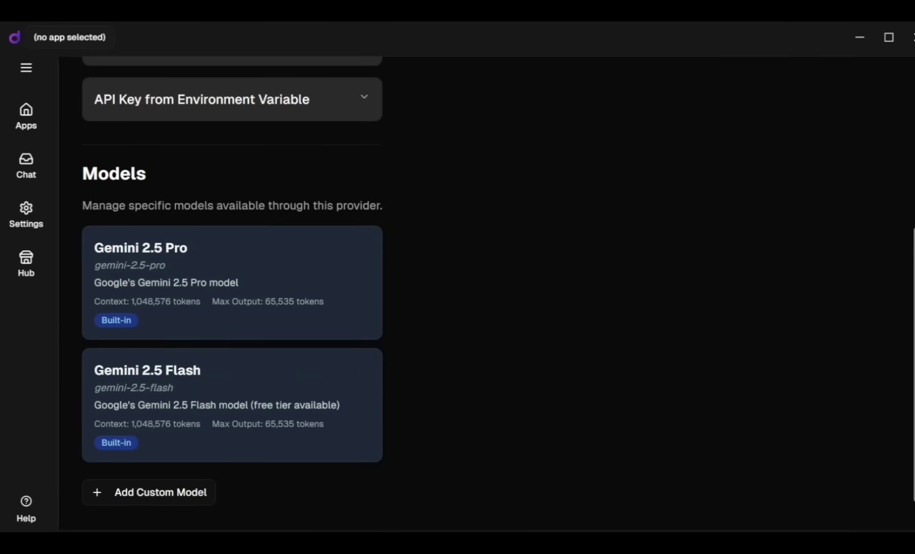
scroll(200, 373, "down", 1)
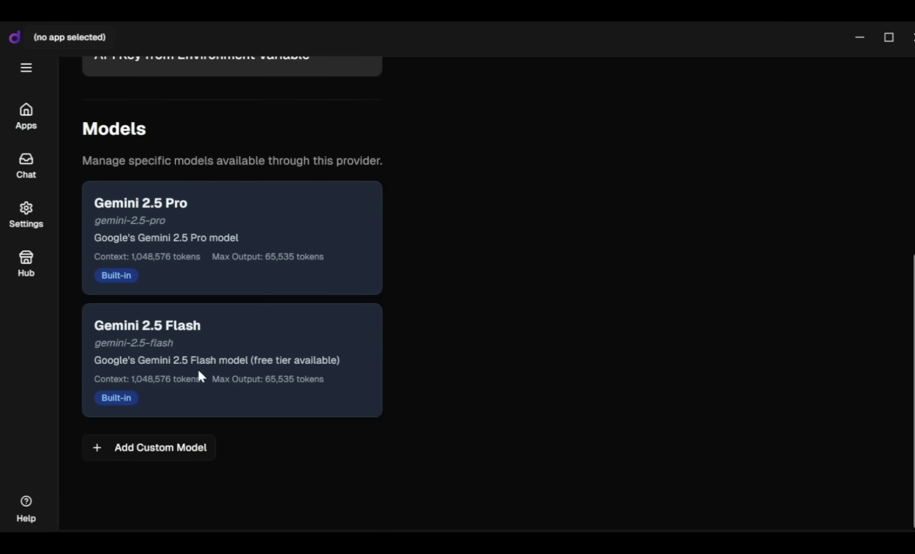
- Examine the Google provider's custom model form, including its Model ID and Name fields, and close it without adding a model
left_click(164, 454)
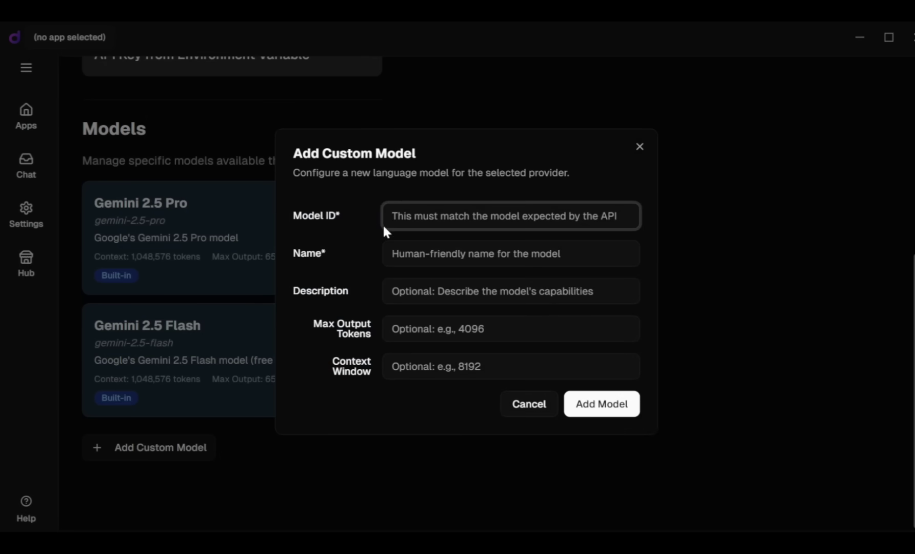
left_click(303, 219)
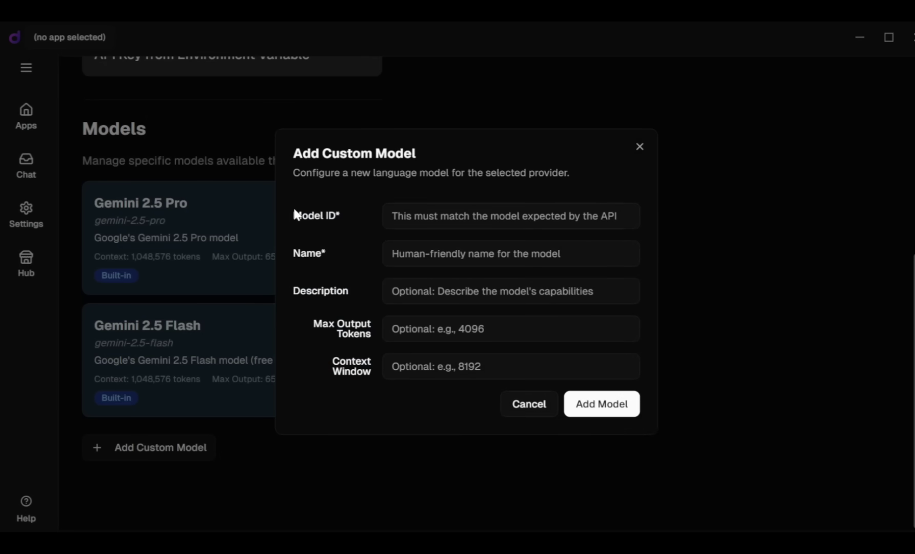
left_click(348, 249)
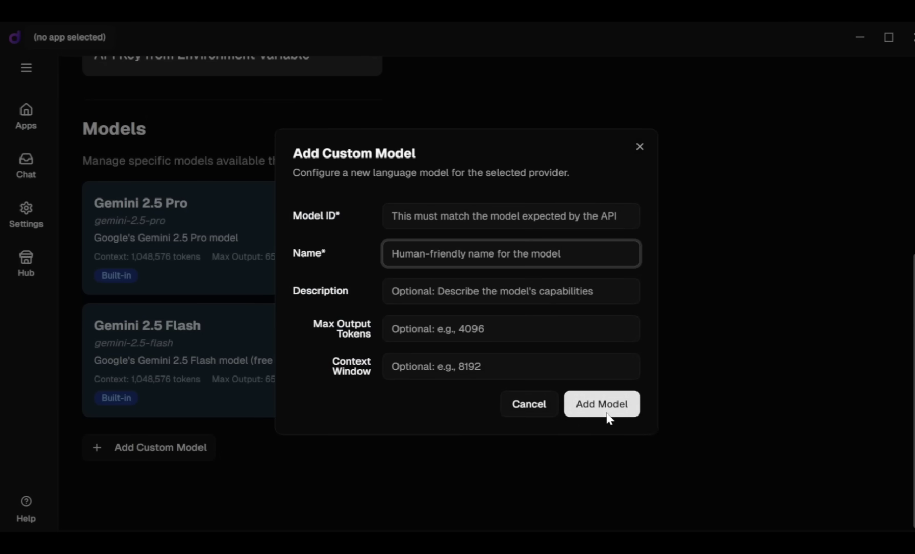
left_click(638, 150)
- Leave the Google configuration page and open the setup for other AI providers
scroll(191, 120, "up", 6)
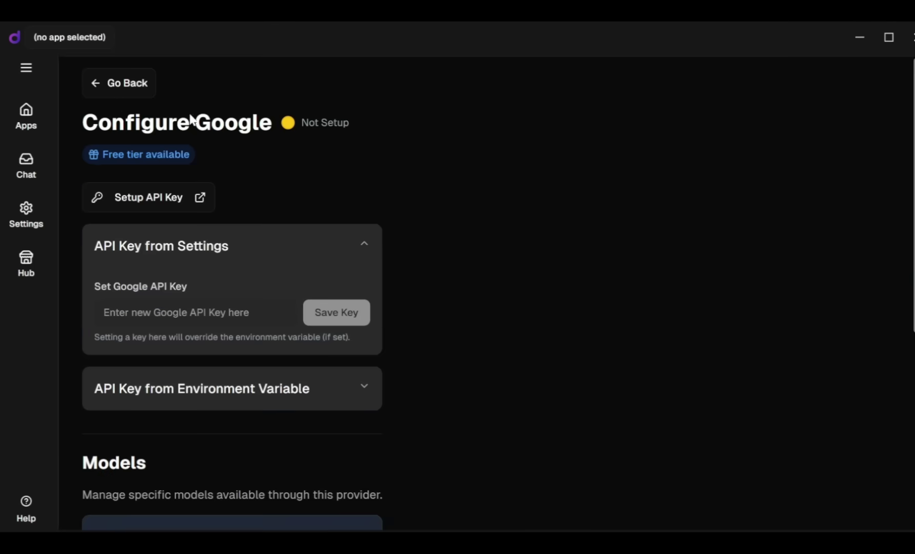
left_click(110, 86)
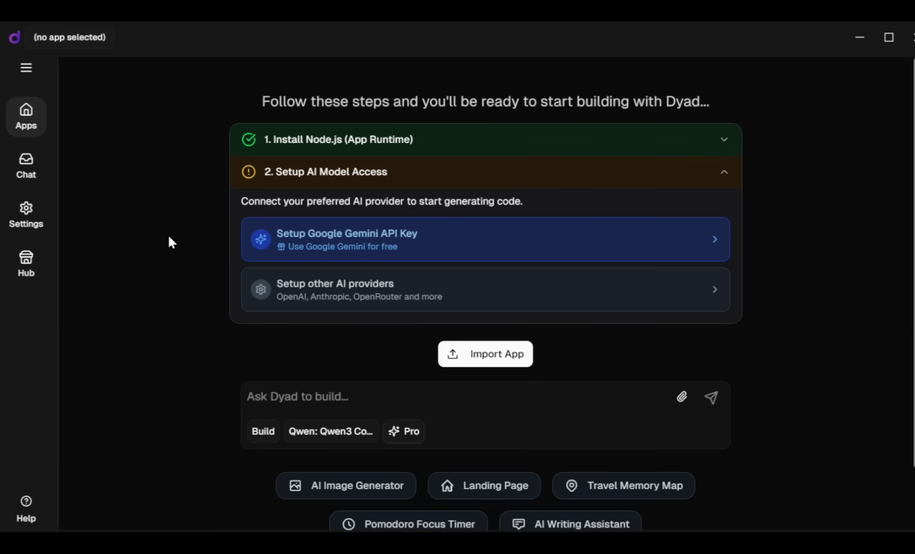
left_click(372, 290)
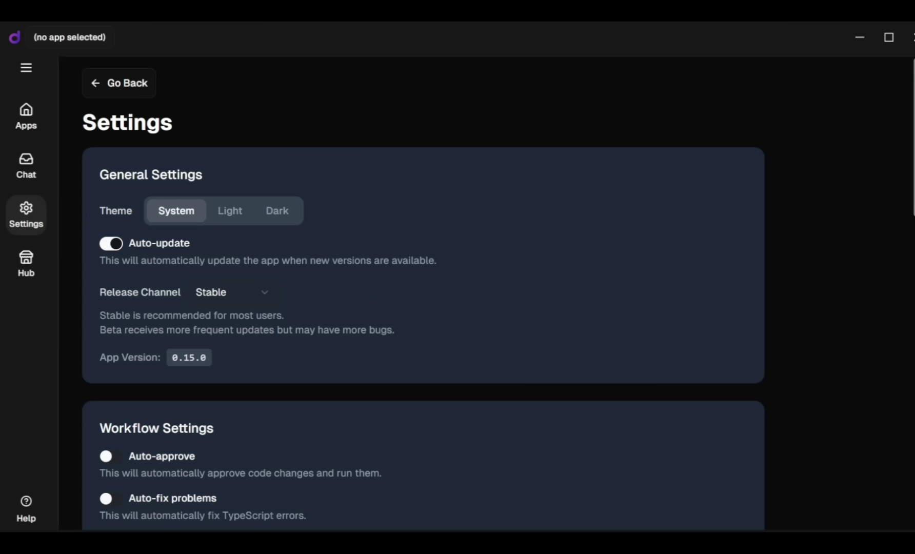
- Try the Light and Dark themes, and return the theme to System
left_click(240, 216)
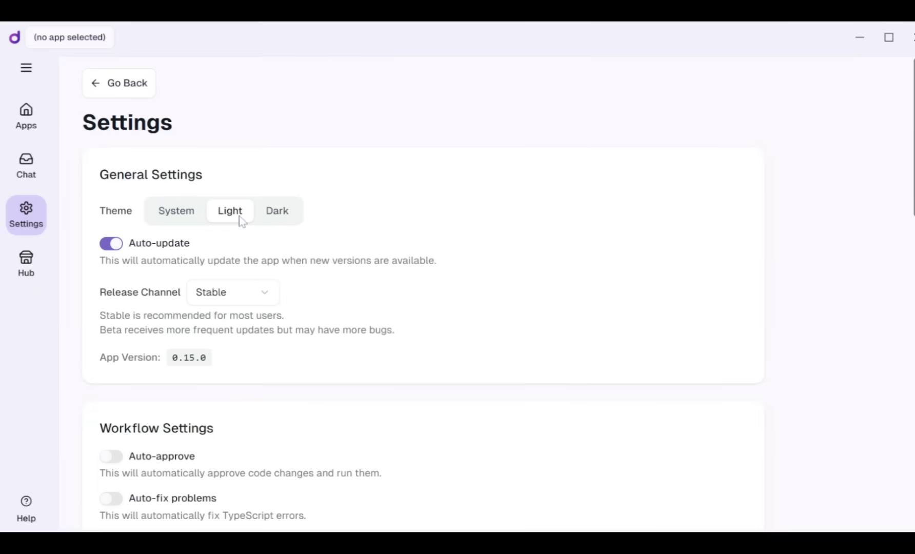
left_click(289, 211)
left_click(190, 210)
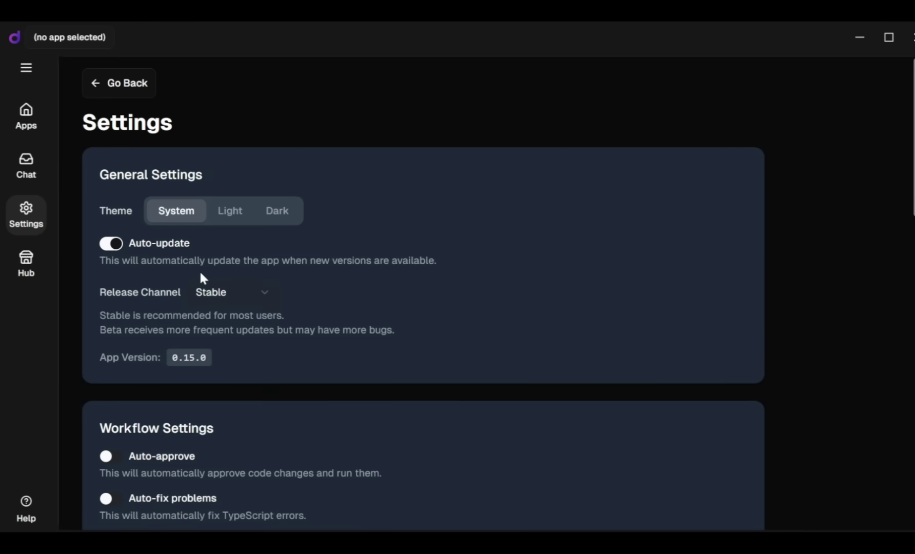
- Examine the Auto-approve and Auto-fix problems options in the workflow settings
scroll(204, 278, "down", 5)
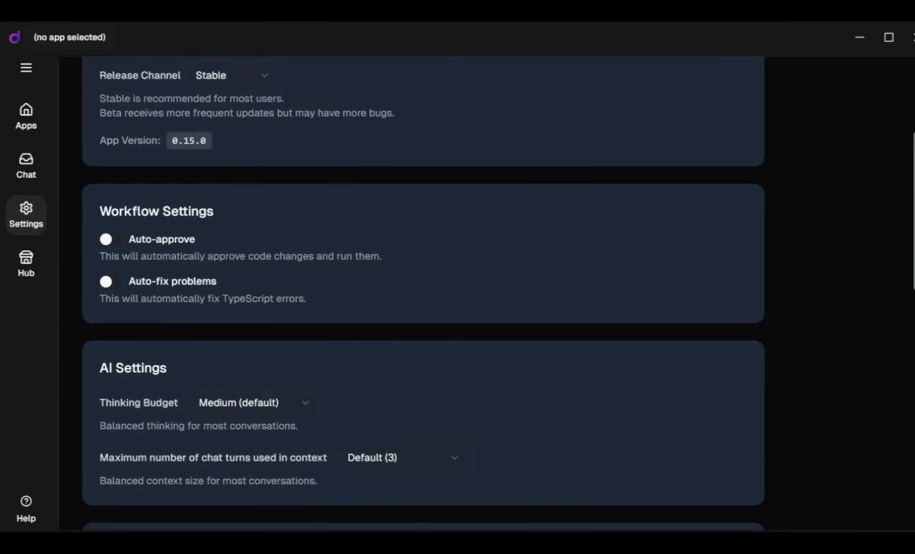
left_click_drag(100, 212, 220, 210)
left_click(184, 225)
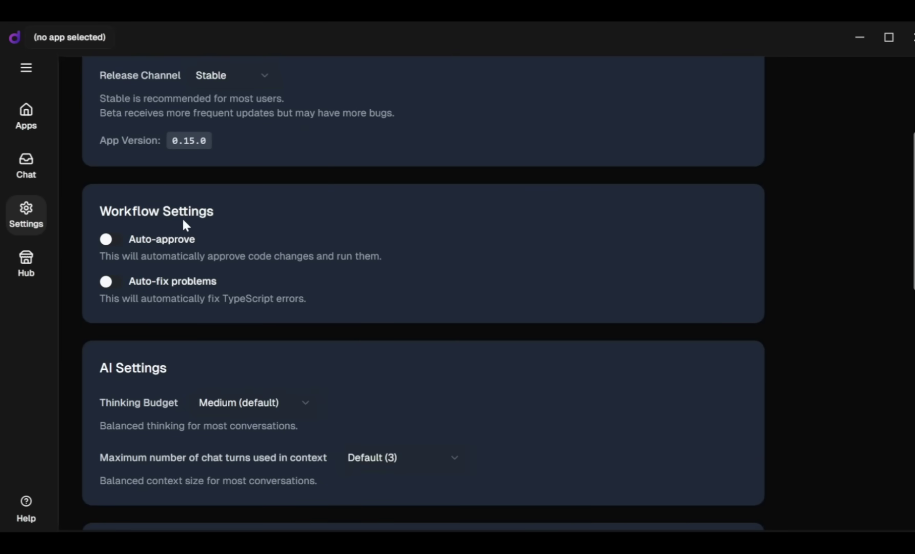
left_click_drag(146, 256, 382, 256)
left_click(112, 240)
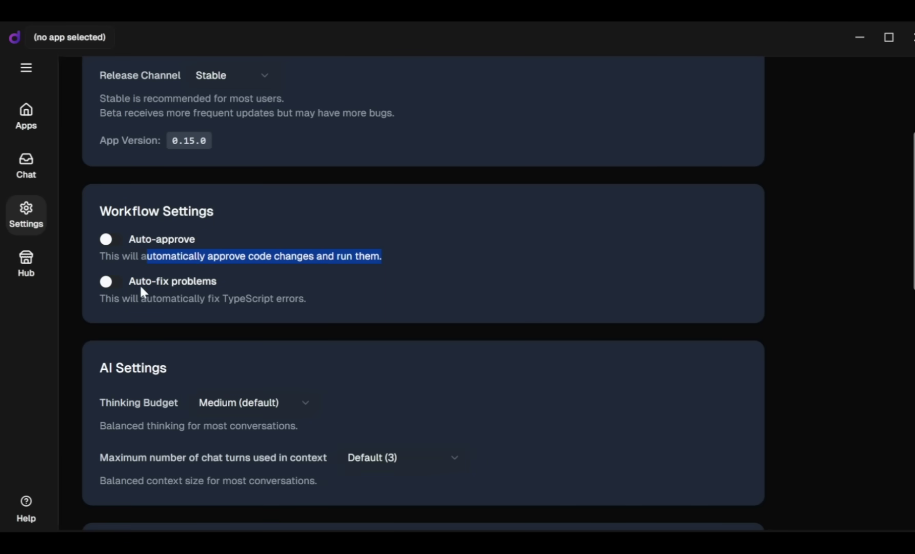
left_click_drag(139, 298, 253, 299)
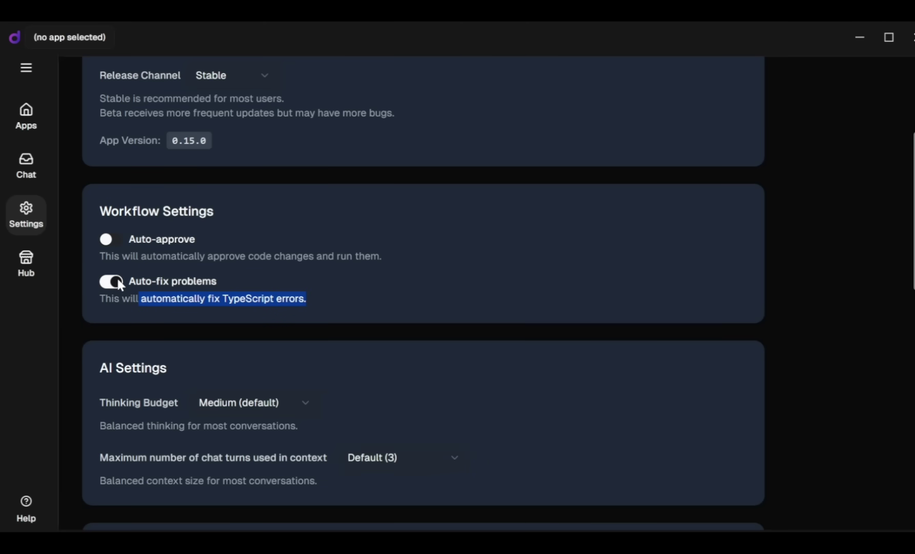
- Review the thinking budget options in the AI settings and keep Medium (default) selected
scroll(380, 286, "down", 3)
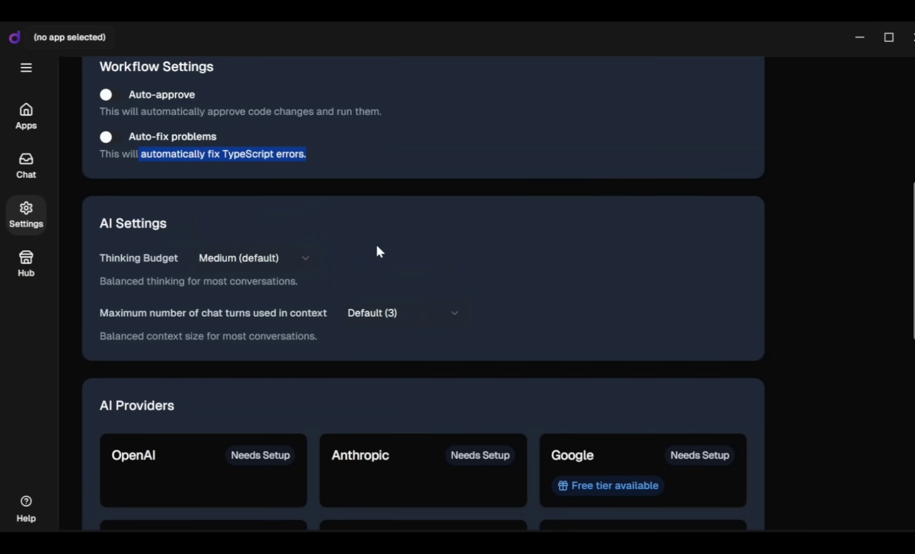
scroll(380, 231, "down", 2)
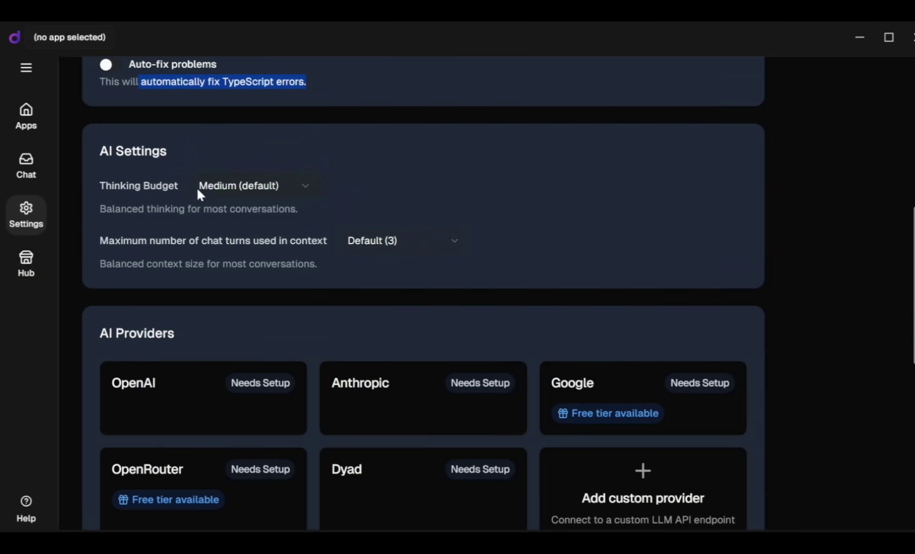
left_click_drag(99, 194, 178, 191)
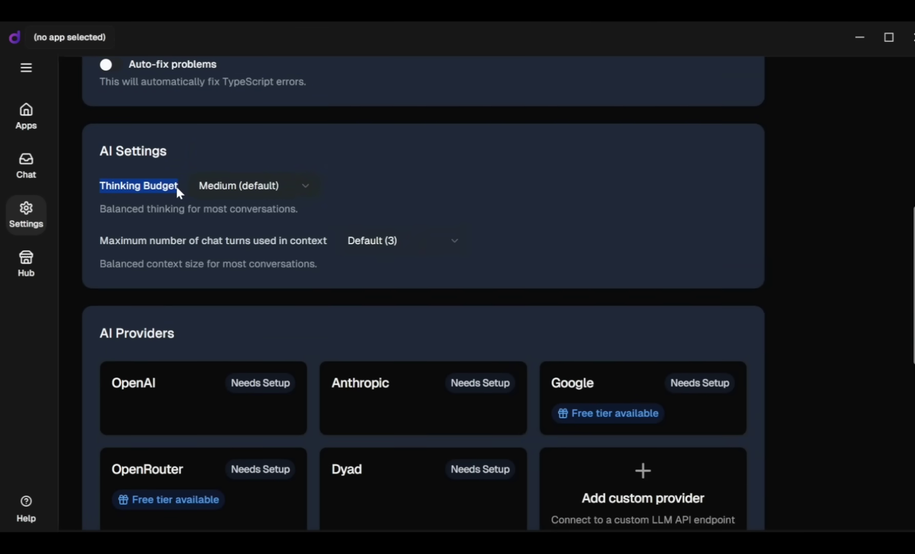
left_click(220, 186)
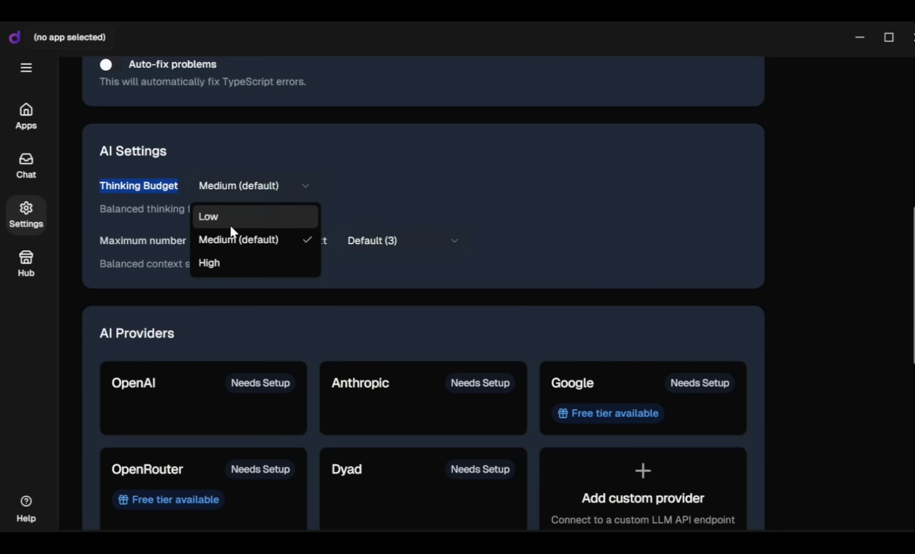
left_click(238, 241)
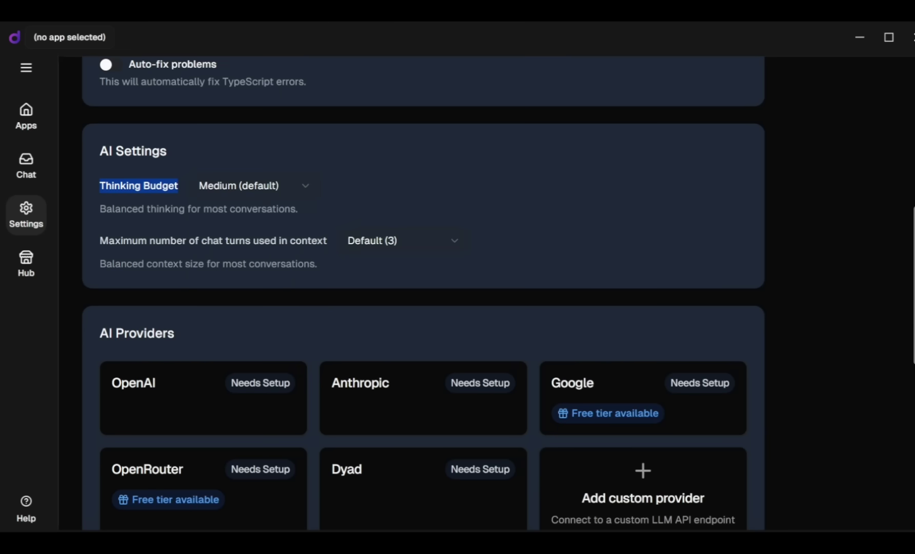
left_click(180, 203)
- Look over the AI providers and open the configuration of OpenRouter
scroll(180, 203, "down", 3)
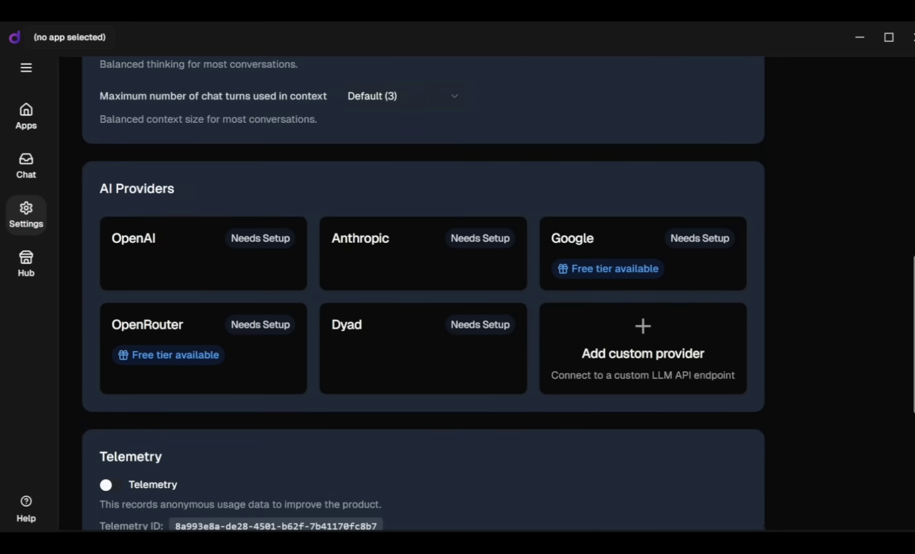
triple_click(178, 189)
left_click(175, 196)
scroll(198, 283, "down", 2)
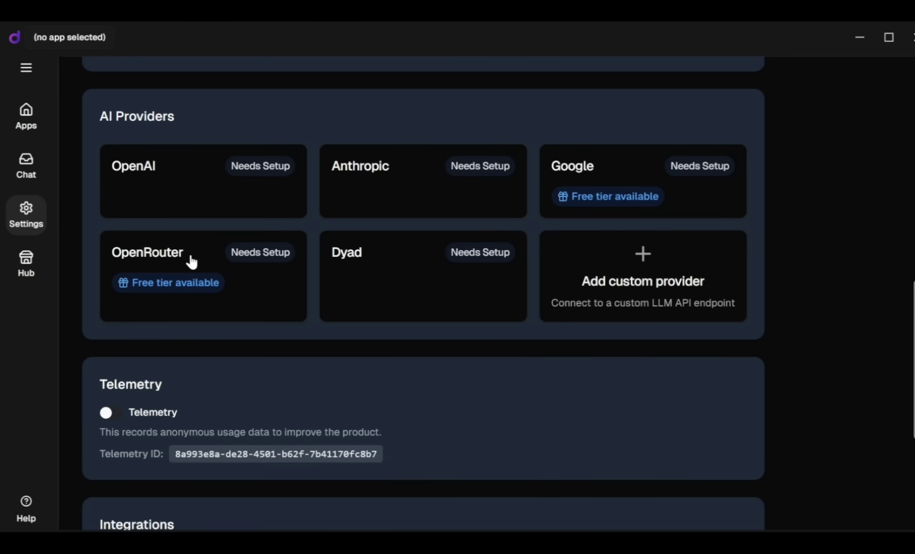
left_click(190, 261)
- On the OpenRouter website, examine the signup, credit purchase and API key steps and the feature overview
scroll(191, 255, "up", 3)
scroll(192, 254, "up", 5)
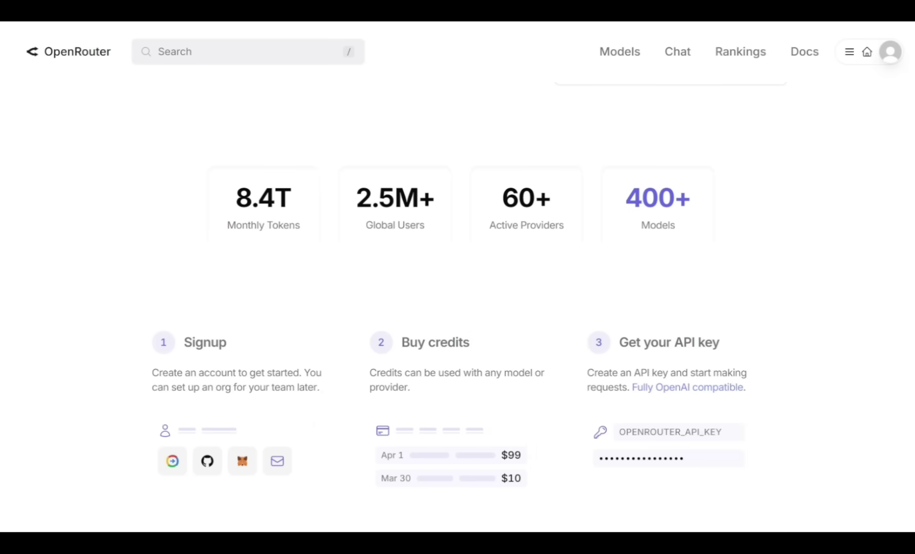
scroll(434, 213, "down", 3)
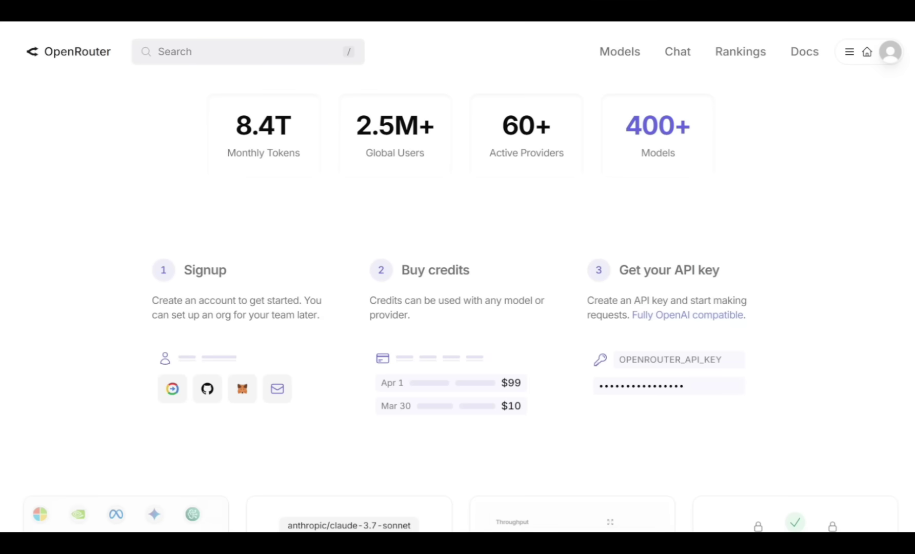
triple_click(436, 270)
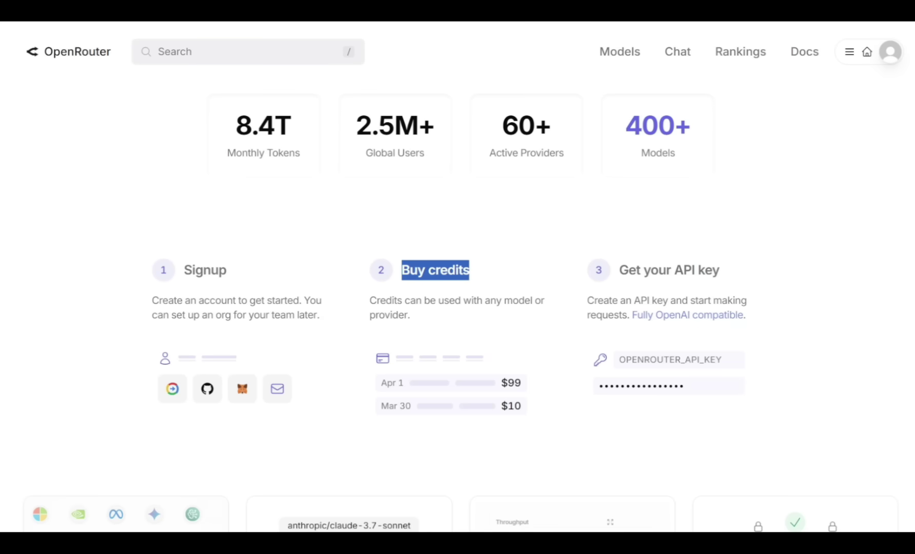
left_click_drag(639, 270, 720, 269)
left_click(718, 274)
scroll(717, 275, "down", 7)
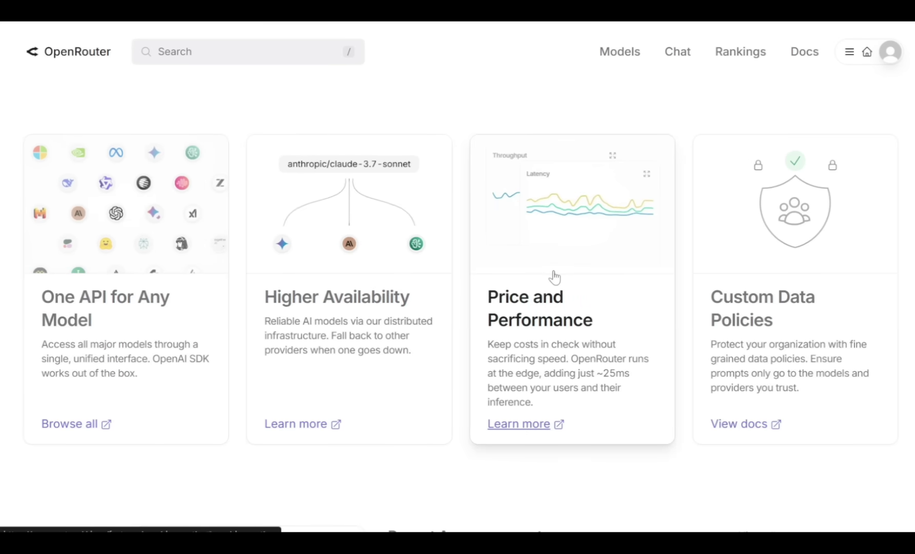
- Open the OpenRouter account's API keys page and look through the existing keys
scroll(768, 292, "up", 10)
left_click(891, 55)
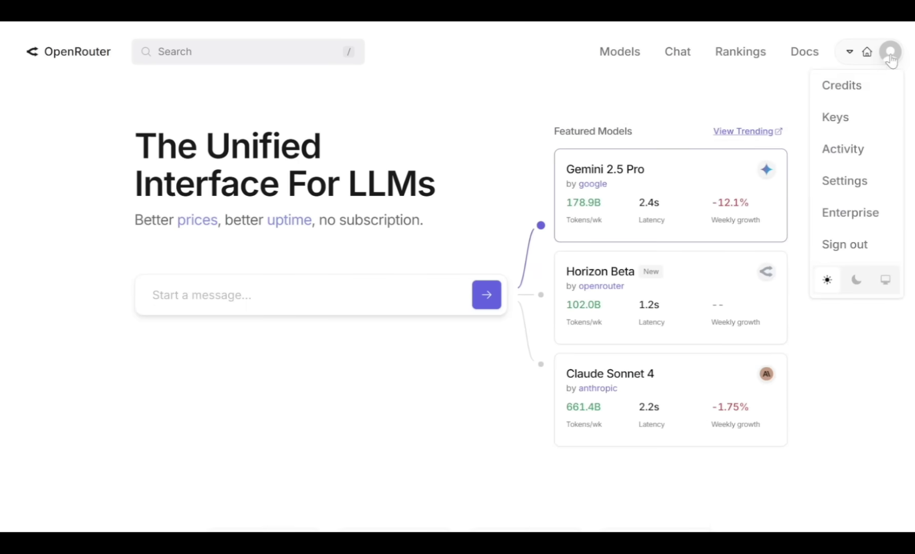
left_click(848, 122)
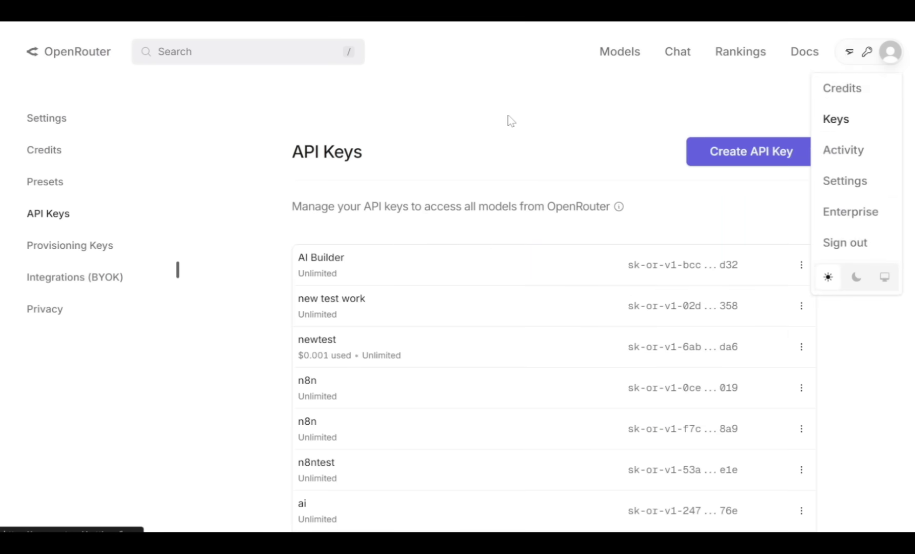
scroll(560, 321, "down", 5)
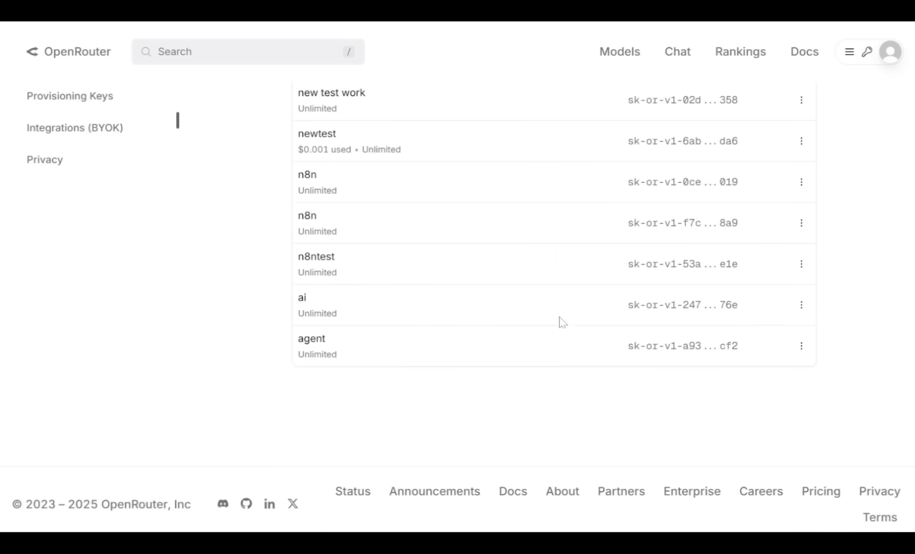
scroll(559, 328, "up", 5)
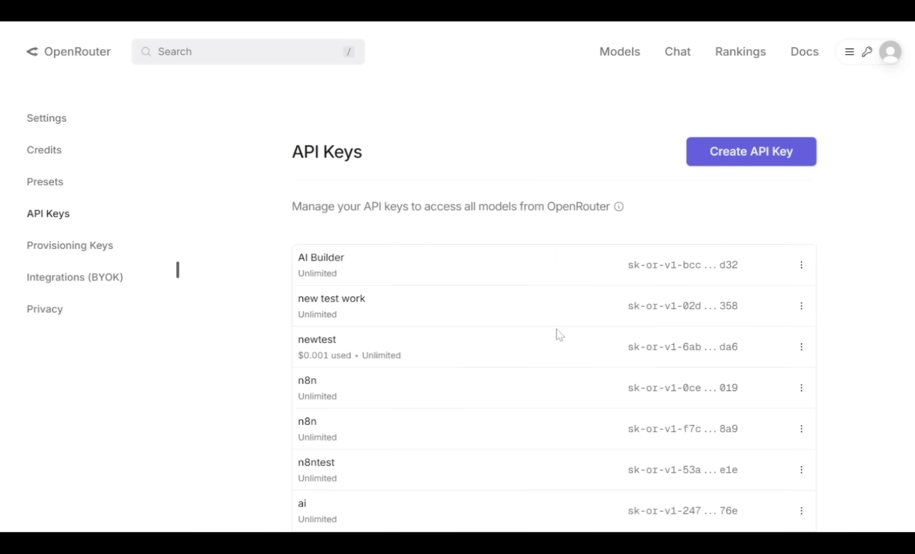
- Create an OpenRouter API key named "AI Builder" with no credit limit
left_click(731, 155)
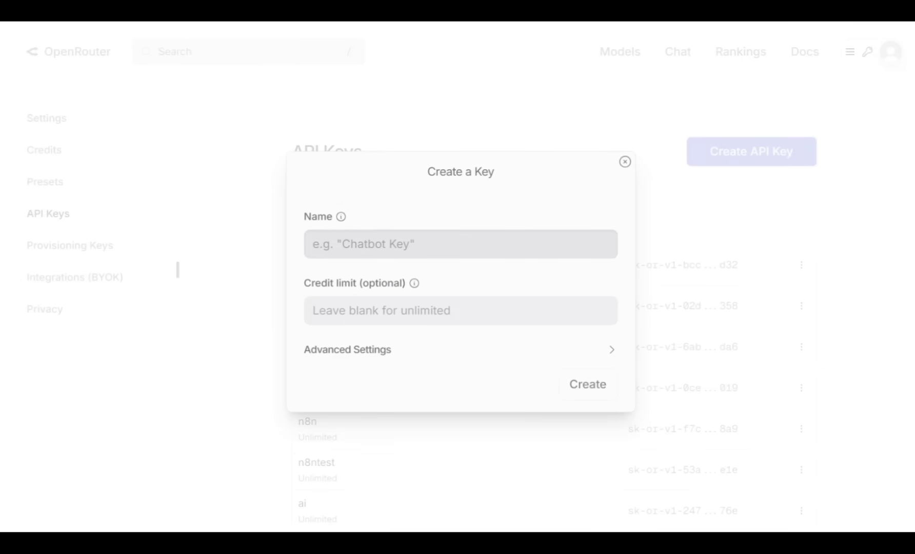
type("AI Builder")
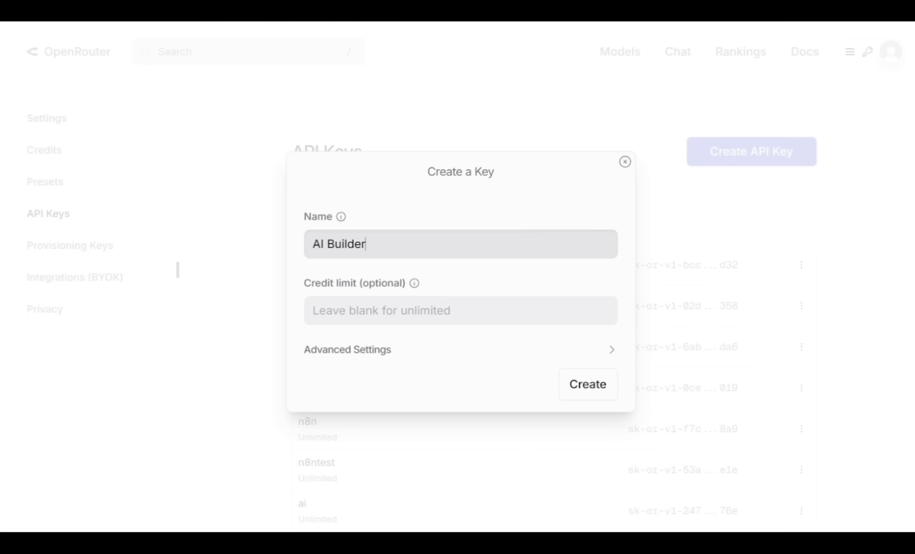
left_click(607, 394)
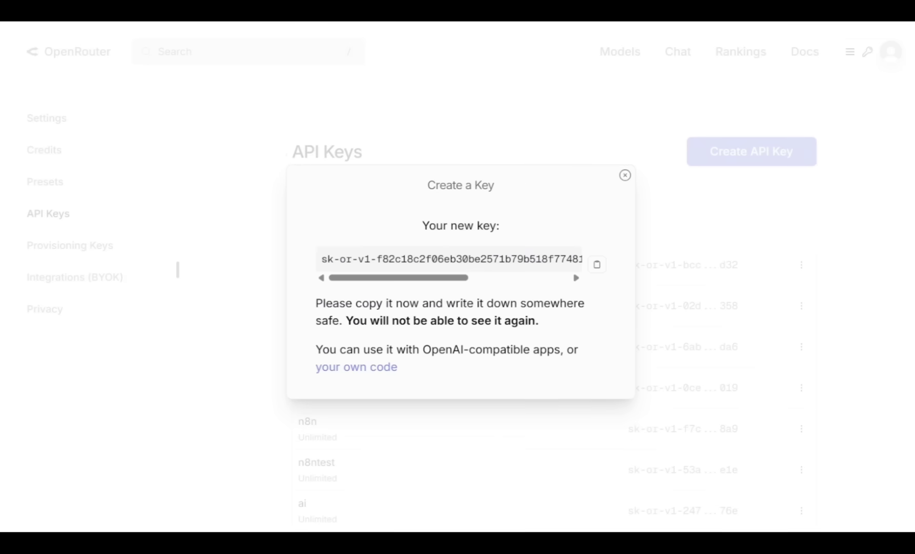
- Copy the new API key, switch to Dyad and save it in the OpenRouter API key field
left_click(597, 264)
key("alt+Tab")
key("ctrl+v")
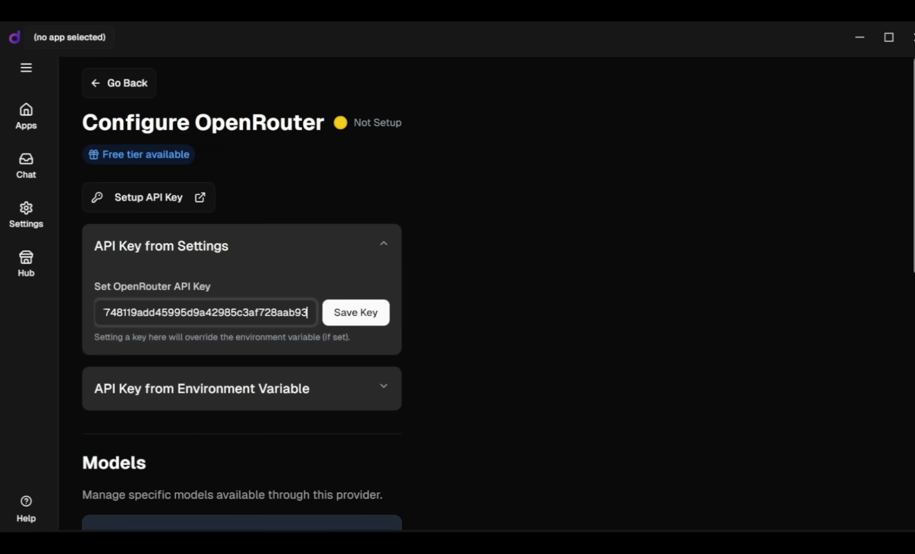
key("Return")
- Check the saved OpenRouter key's status and examine the built-in and custom models available through this provider
left_click_drag(207, 339, 127, 339)
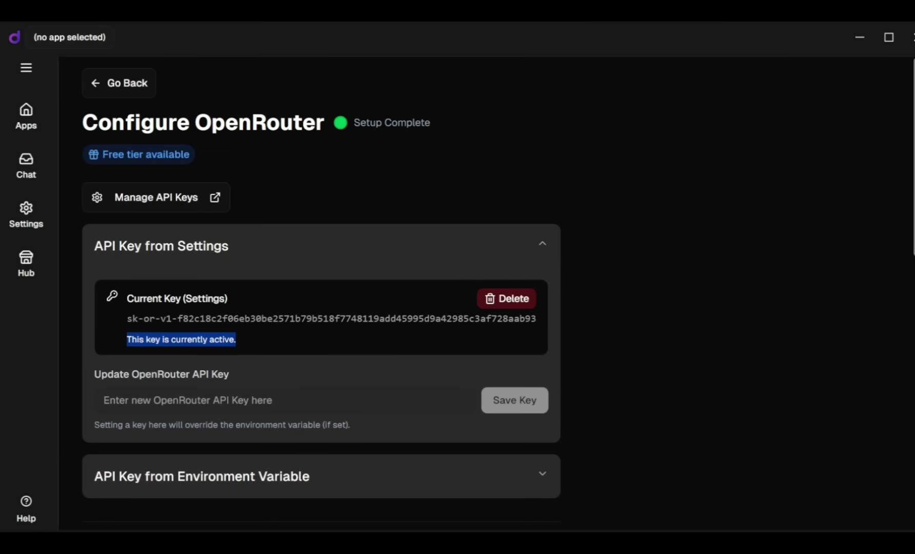
left_click(137, 354)
scroll(137, 354, "down", 7)
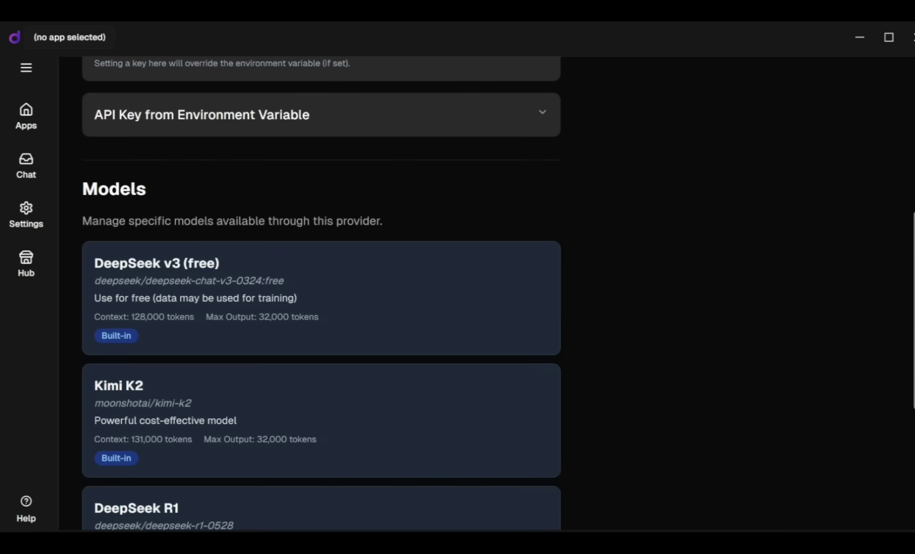
scroll(169, 196, "down", 3)
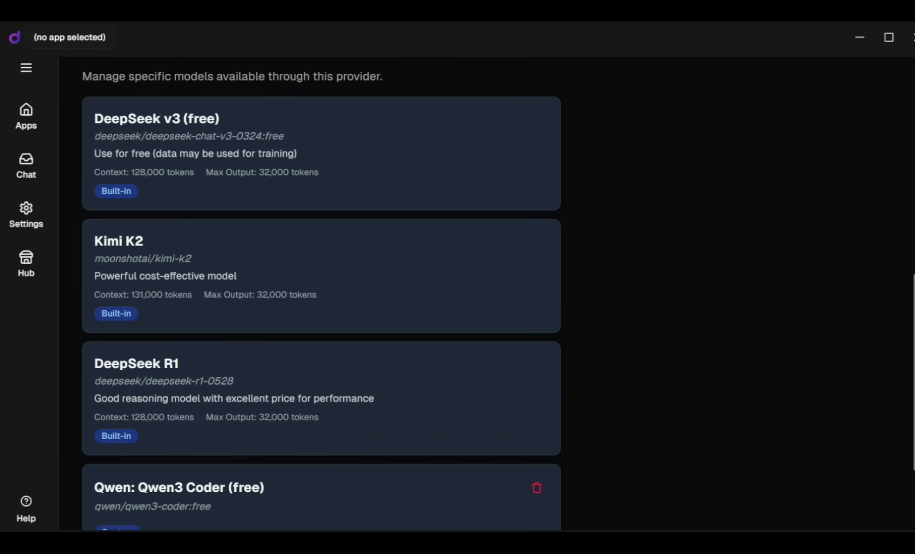
scroll(193, 348, "down", 3)
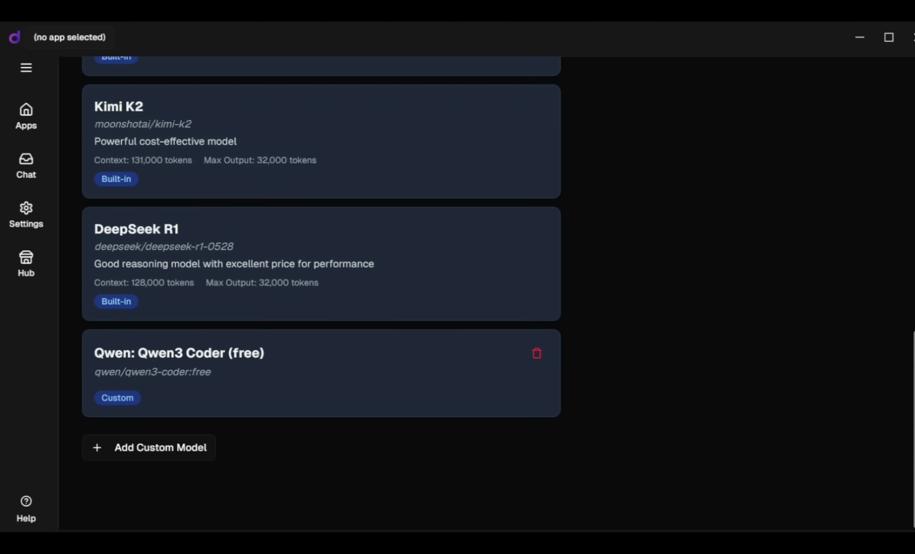
left_click(156, 452)
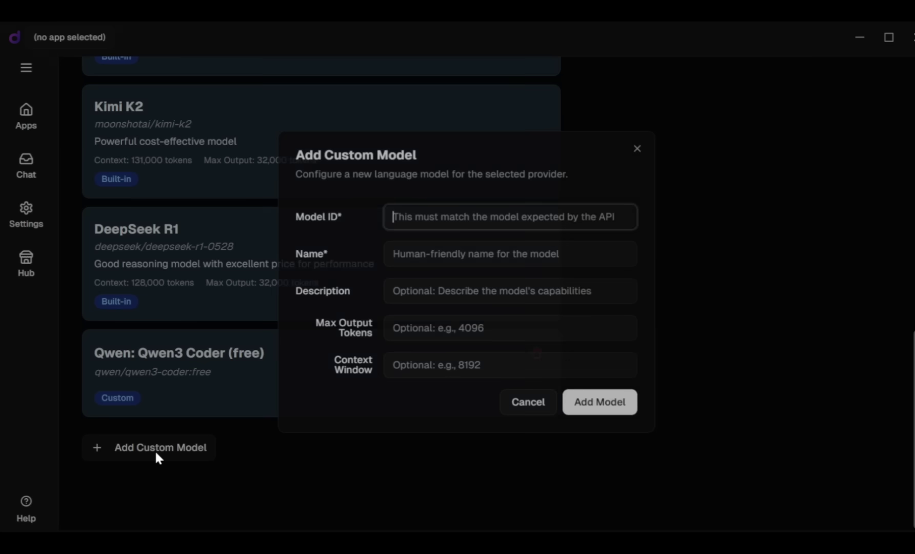
key("Return")
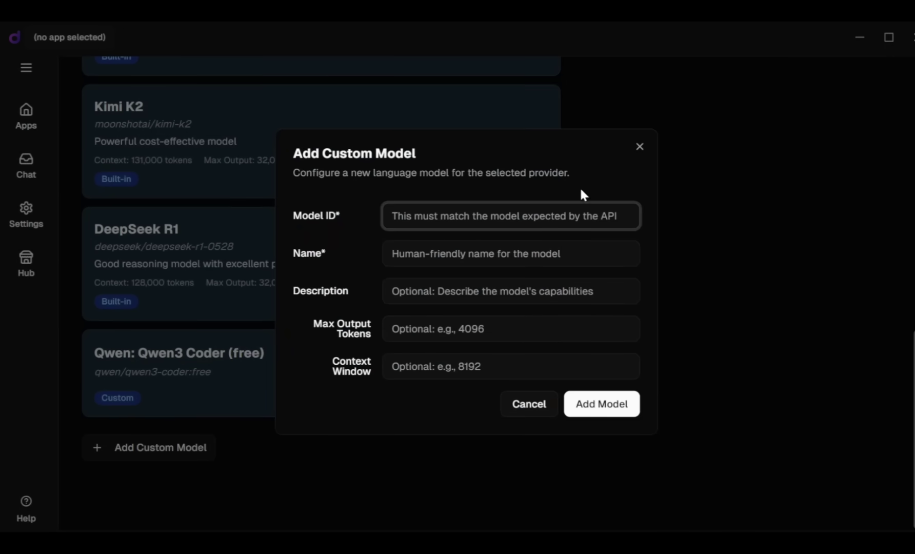
left_click(639, 148)
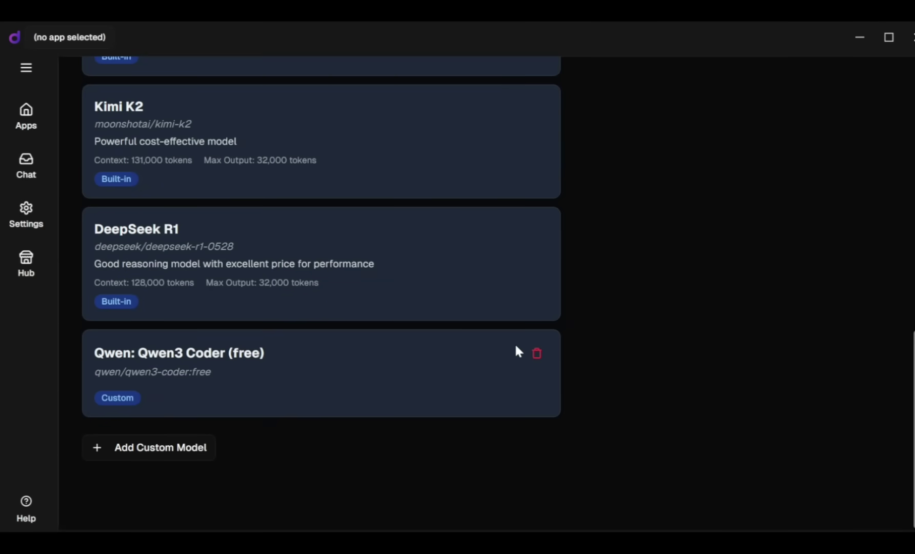
- Delete the existing custom model "Qwen: Qwen3 Coder (free)" from the OpenRouter provider
left_click(534, 354)
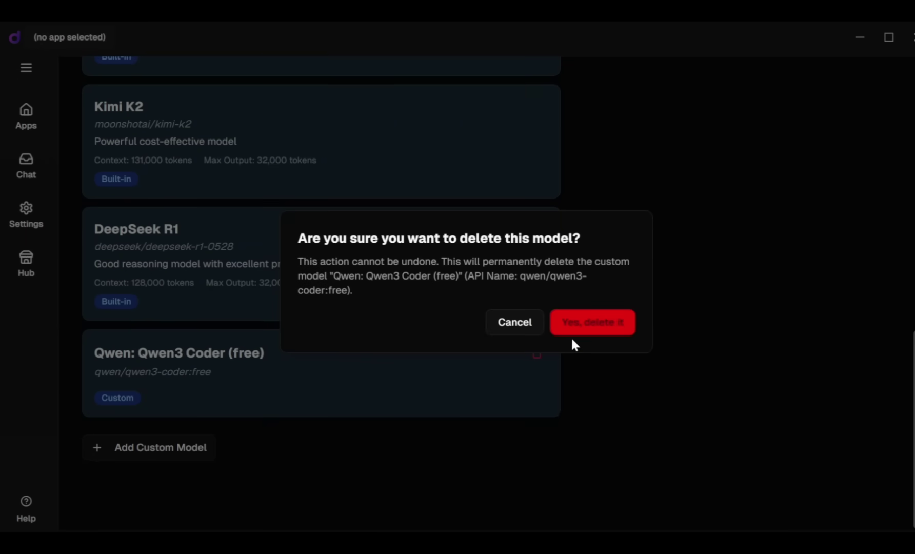
left_click(571, 322)
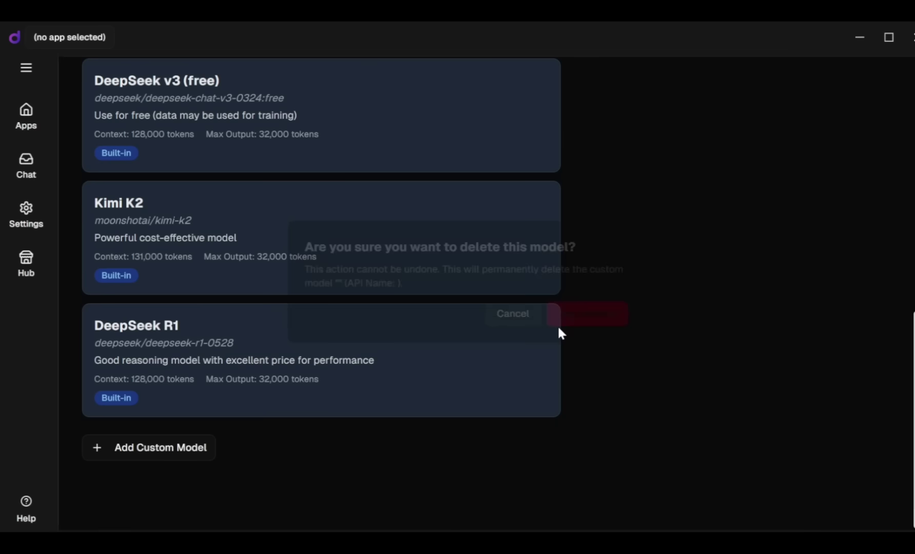
- Start adding a custom model, switch to OpenRouter and open the Qwen: Qwen3 Coder (free) page from its model list
left_click(157, 451)
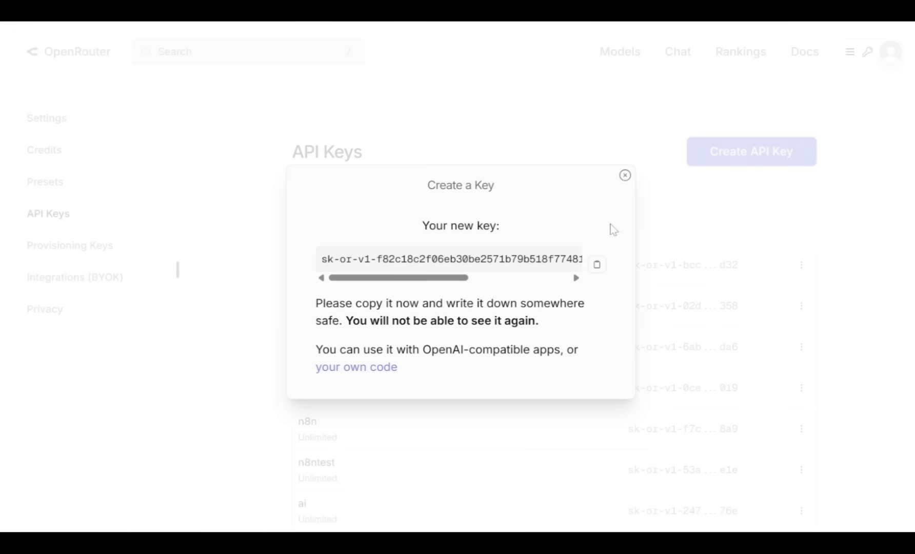
left_click(626, 174)
left_click(616, 57)
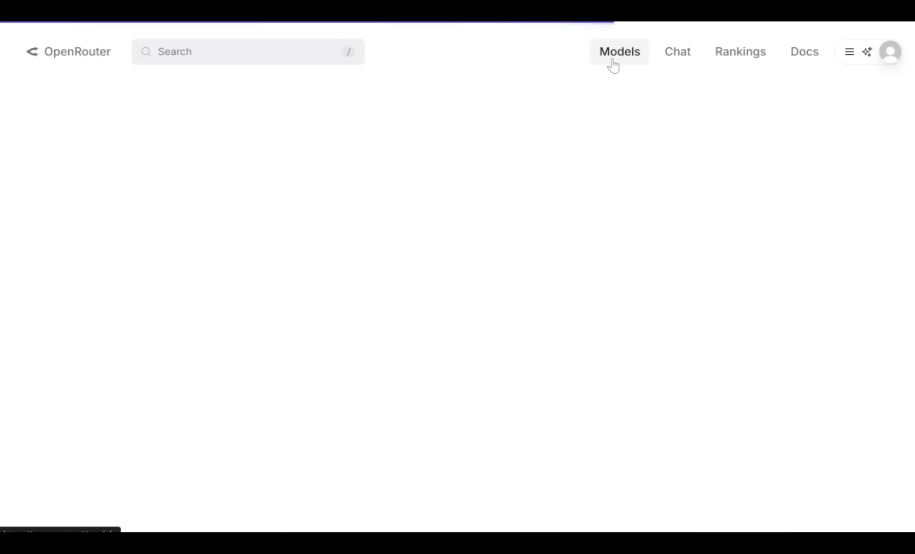
scroll(454, 228, "down", 6)
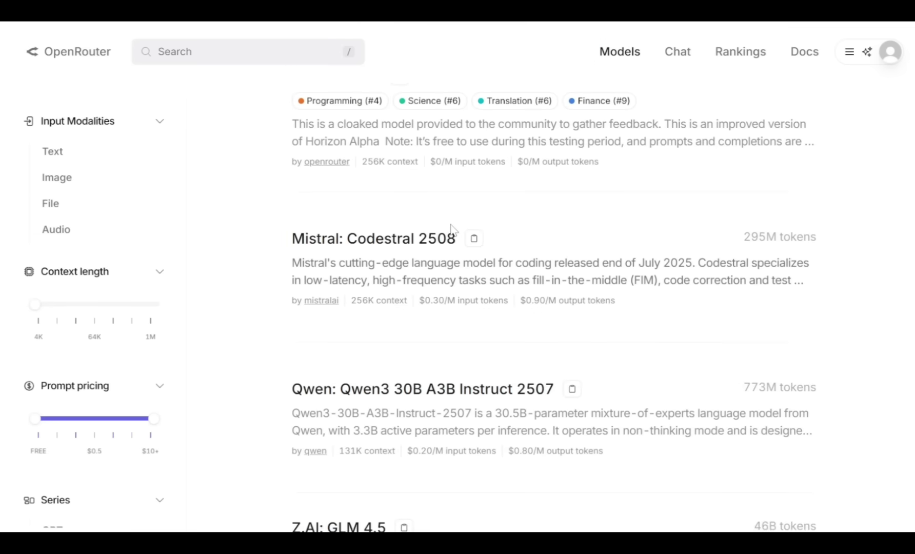
scroll(453, 228, "down", 5)
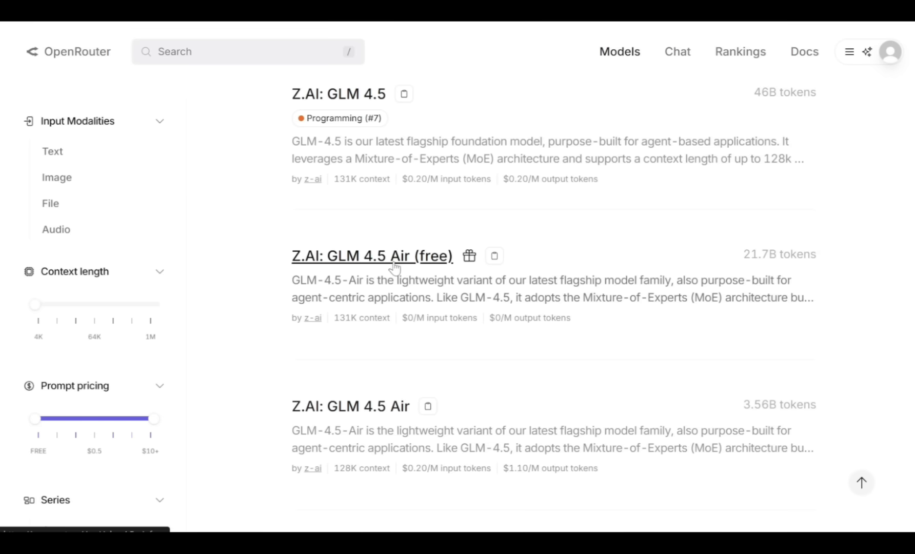
scroll(432, 267, "down", 6)
scroll(432, 266, "down", 5)
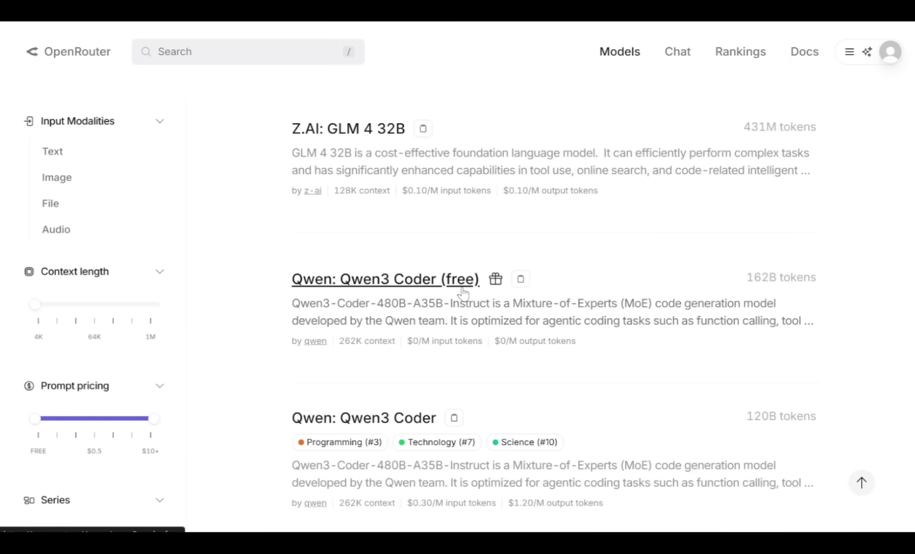
left_click(389, 279)
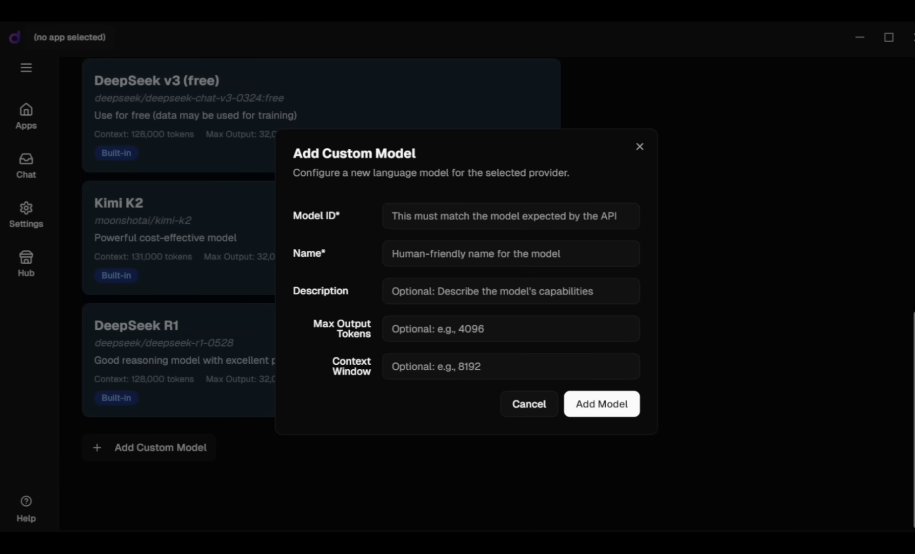
- Add the custom model in Dyad with ID "qwen/qwen3-coder:free" and name "Qwen: Qwen3 Coder (free)", copied from its OpenRouter page
left_click(393, 217)
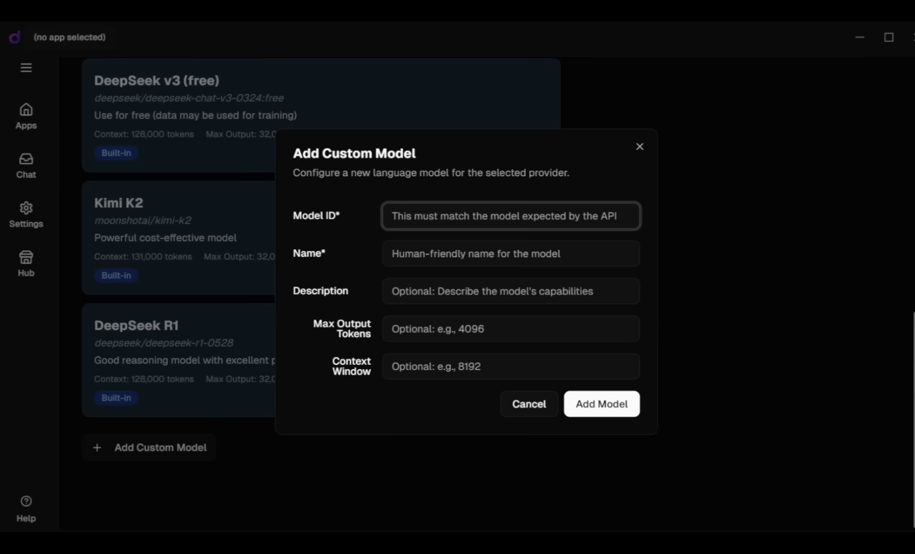
key("ctrl+v")
key("Tab")
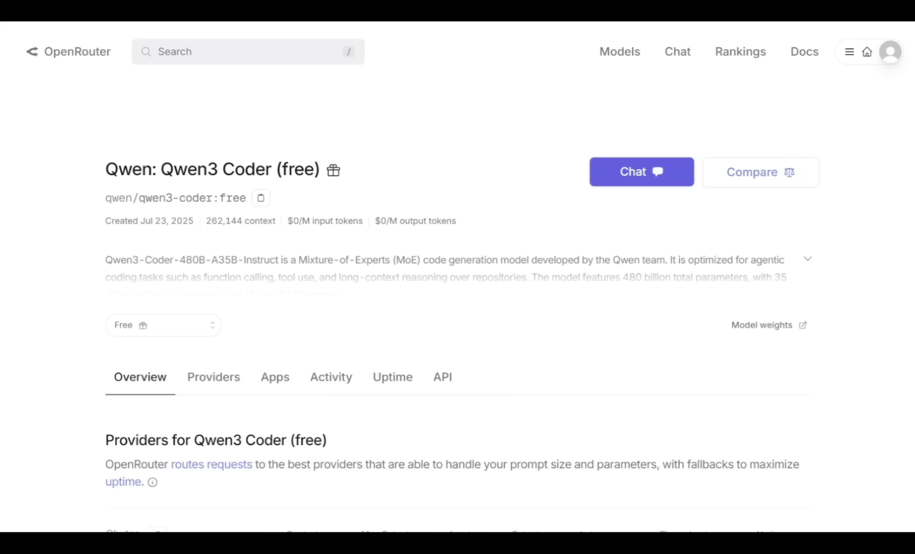
left_click_drag(105, 169, 316, 180)
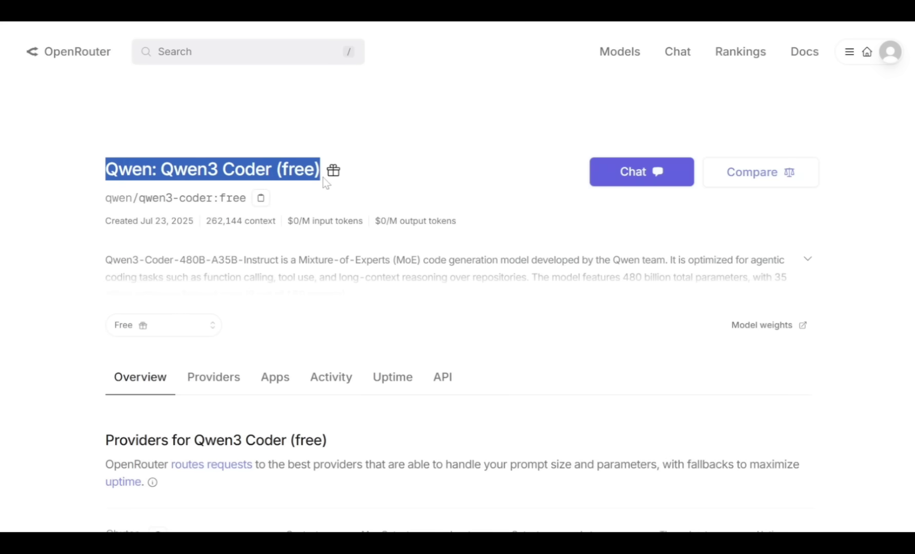
key("ctrl+c")
key("alt+Tab")
key("ctrl+v")
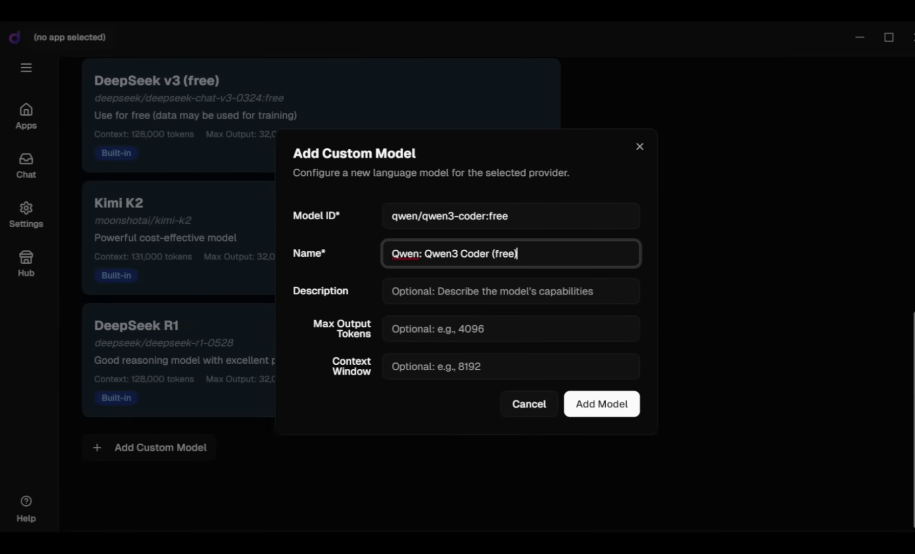
left_click(587, 406)
scroll(213, 379, "down", 2)
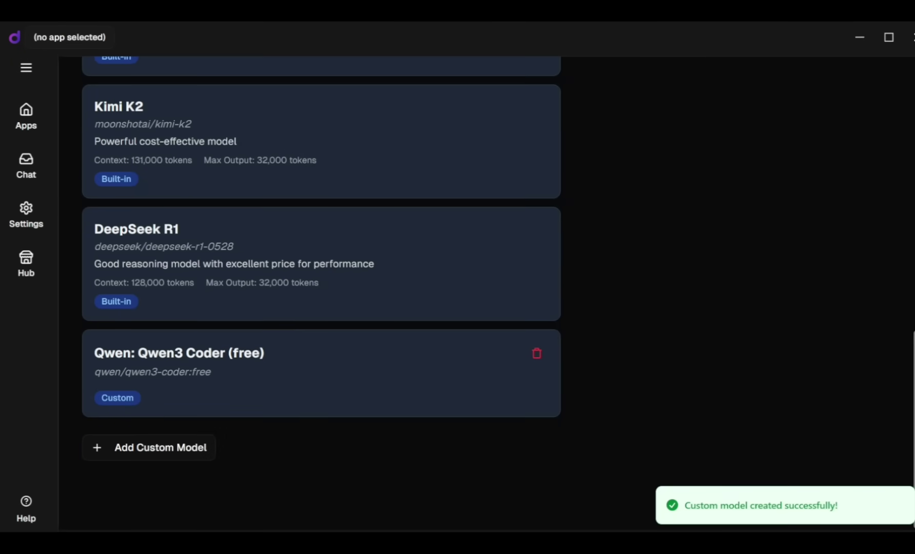
- Leave the provider settings and go to the home page for building or importing an app
scroll(271, 362, "up", 10)
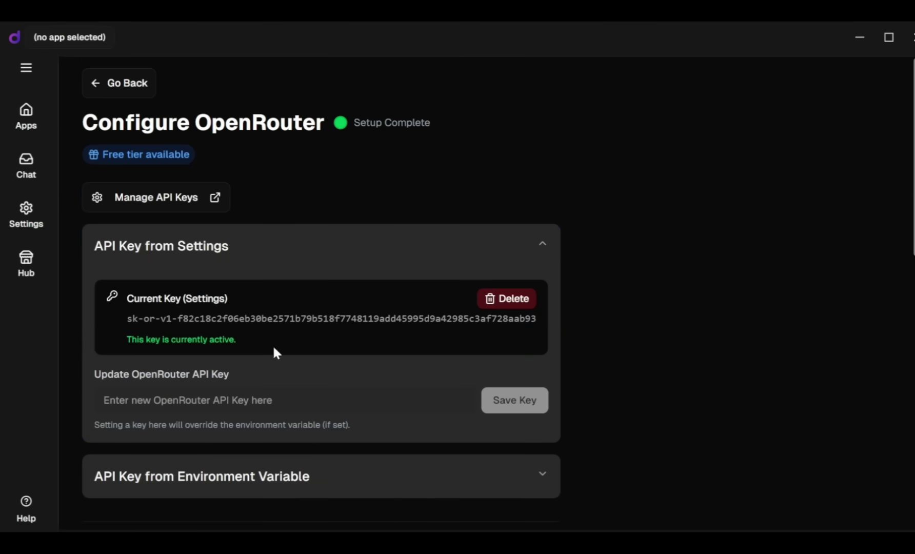
left_click(31, 125)
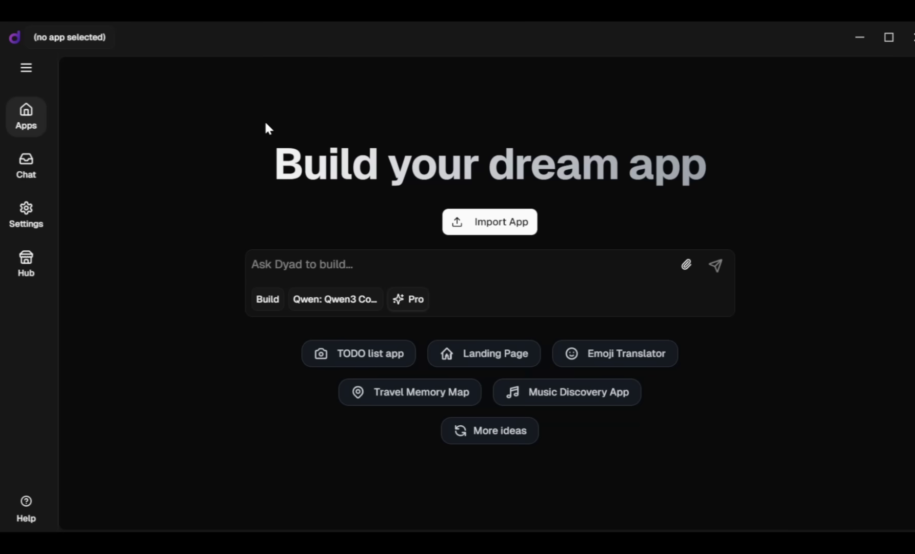
left_click_drag(274, 165, 707, 164)
left_click(509, 230)
- Switch the chat mode to Ask and set it back to Build
left_click(260, 302)
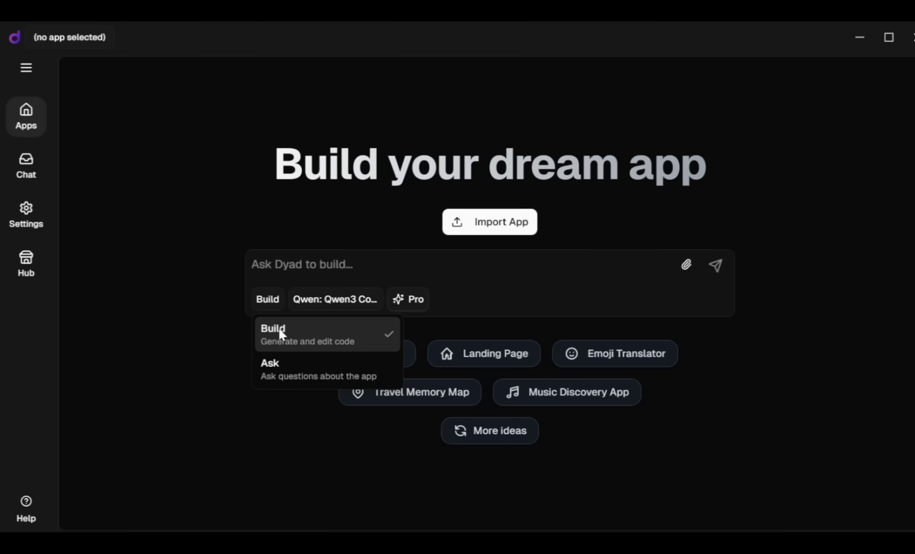
left_click(281, 366)
left_click(266, 301)
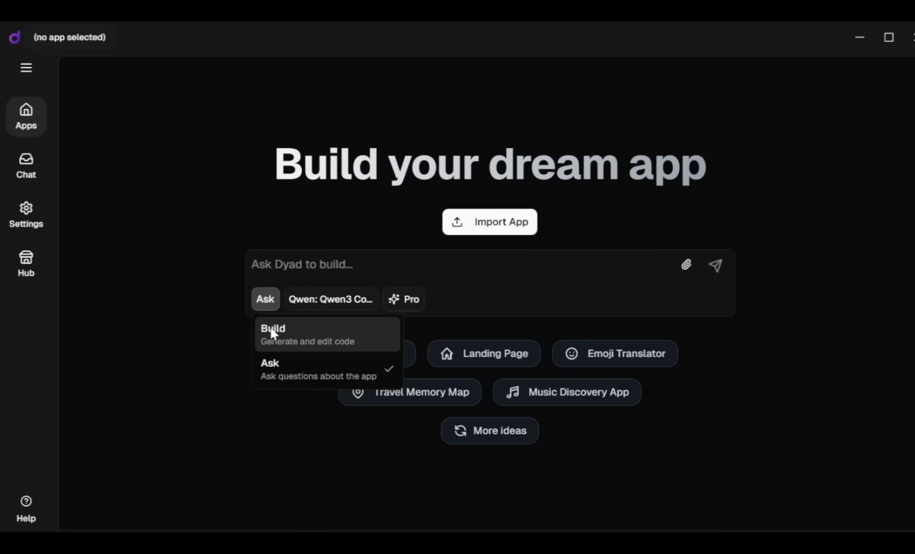
left_click(276, 341)
- Look through the OpenAI, Anthropic, Google and OpenRouter models and choose OpenRouter's Qwen: Qwen3 Coder (free) for the build
left_click(312, 301)
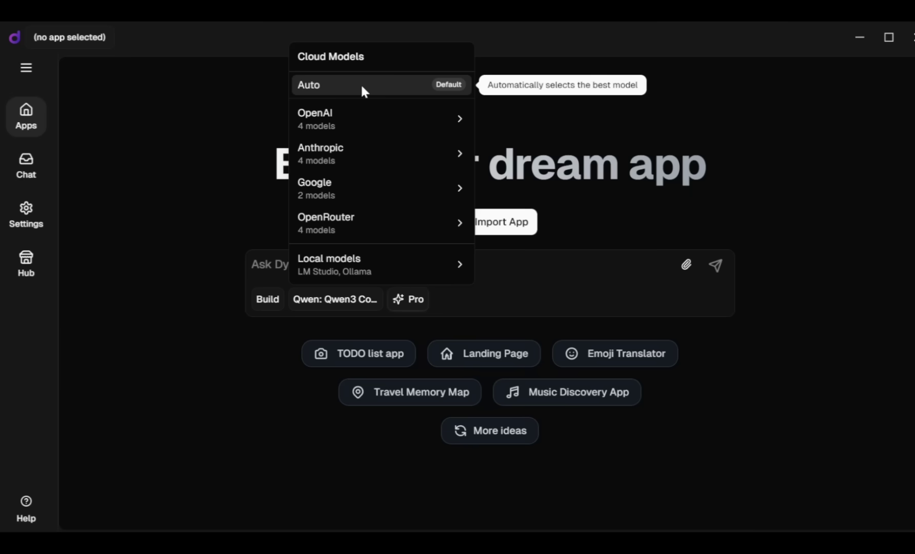
mouse_move(371, 119)
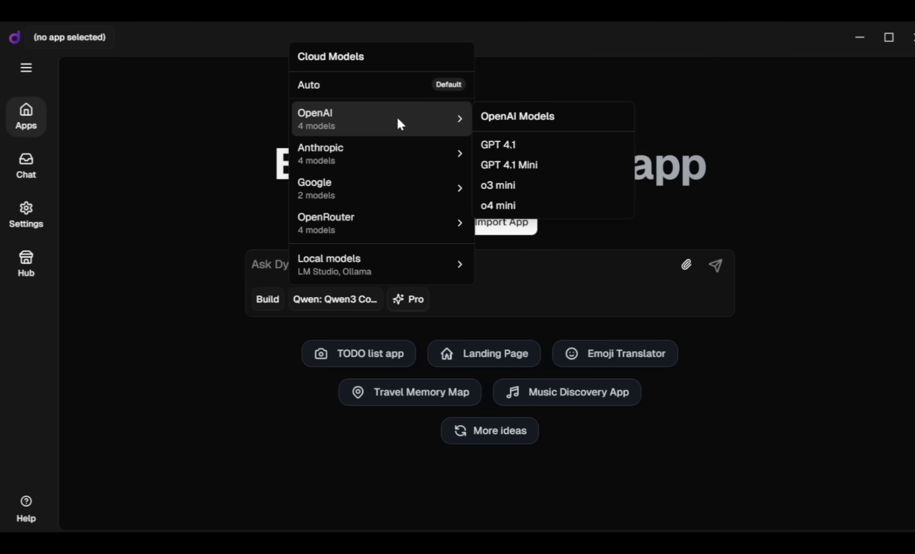
mouse_move(397, 170)
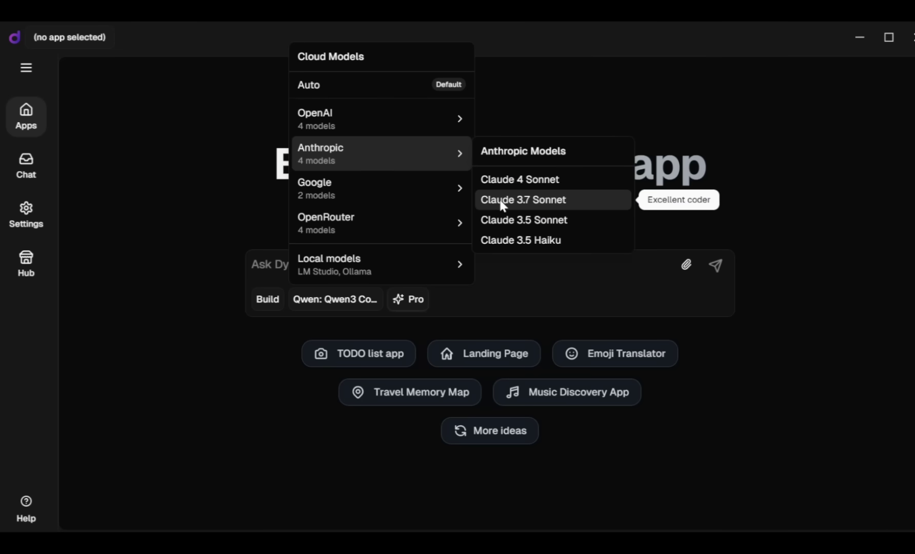
mouse_move(408, 190)
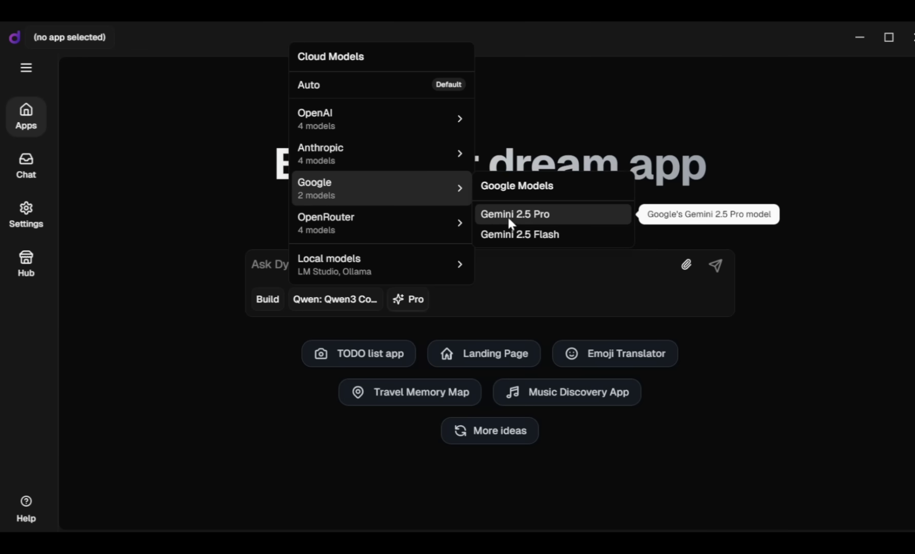
mouse_move(402, 224)
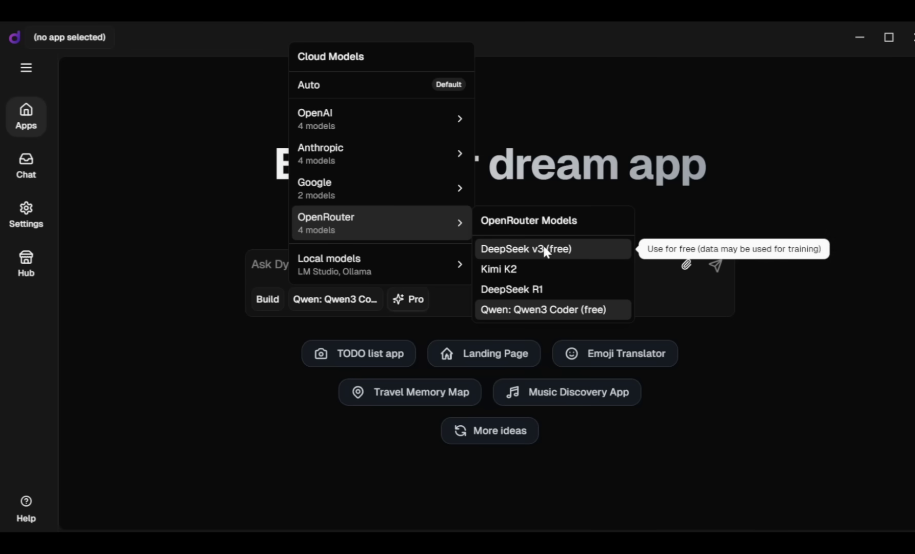
left_click(518, 310)
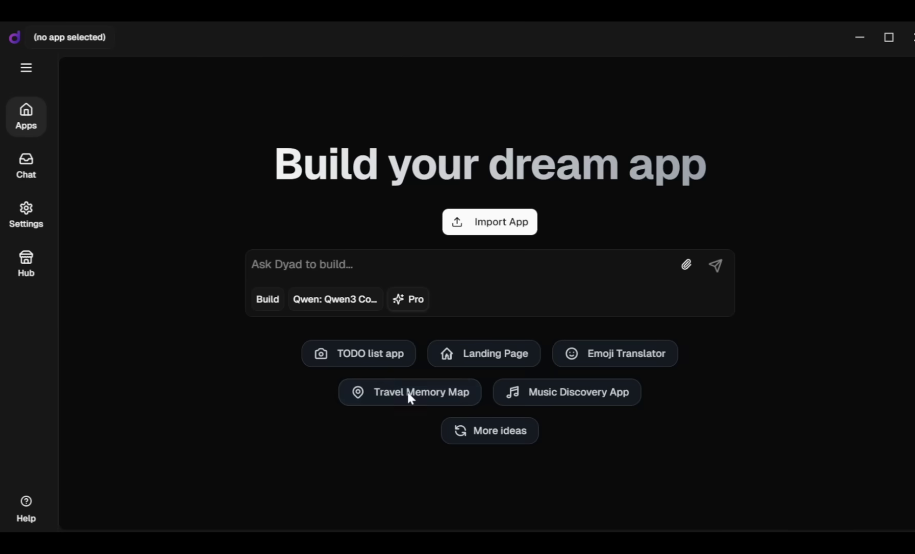
- Submit the suggested prompt "Build me a TODO list app" and read the start of the AI's response
left_click(352, 359)
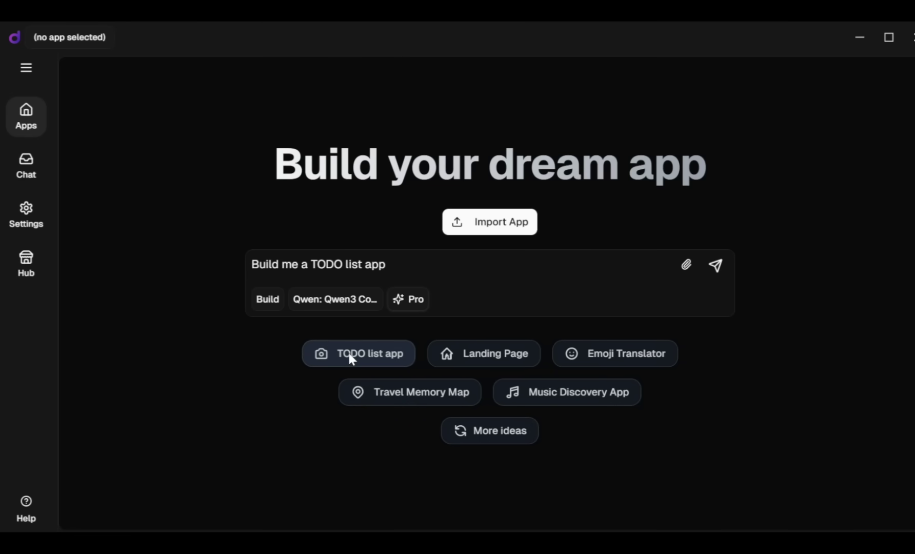
left_click_drag(251, 265, 372, 265)
left_click(387, 264)
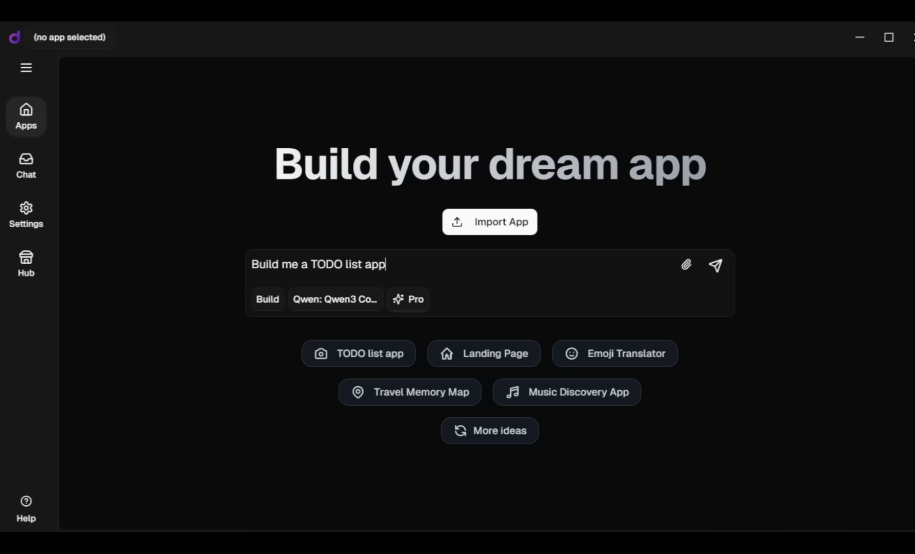
left_click(712, 268)
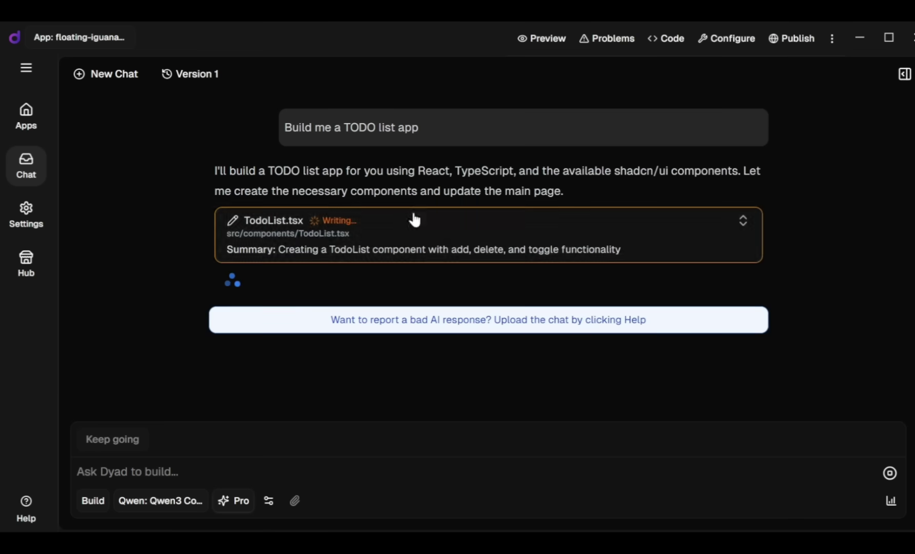
left_click_drag(215, 171, 570, 198)
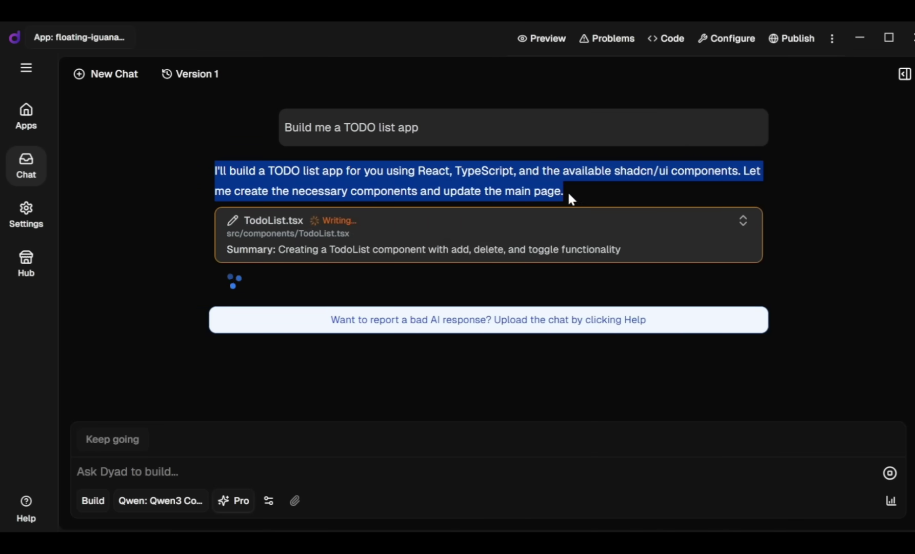
- Browse the official and community templates, set the Next.js Template as the default and return to the TODO app's chat
left_click(30, 272)
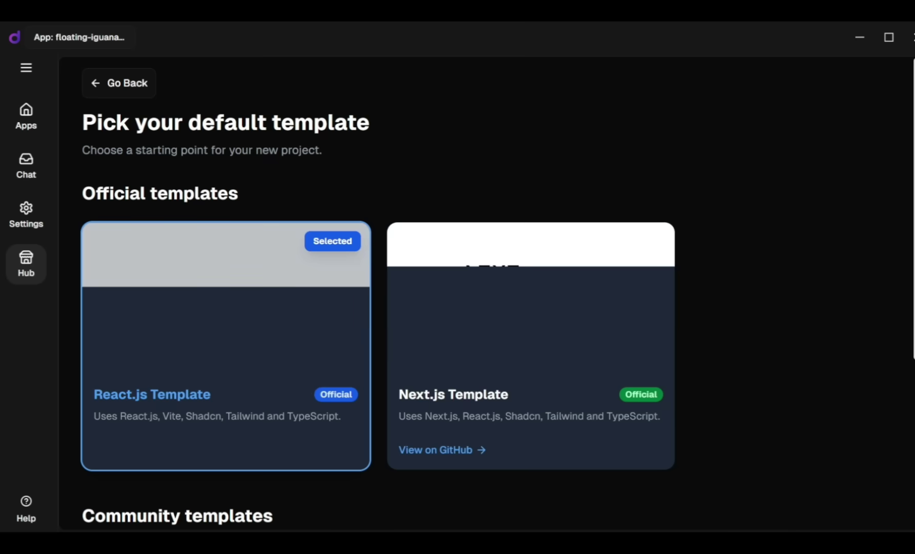
scroll(120, 325, "down", 2)
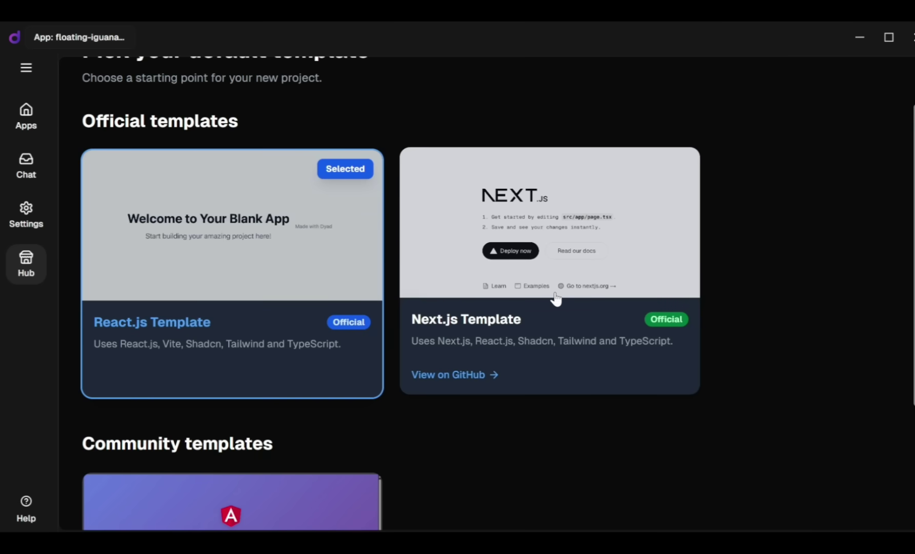
scroll(389, 283, "down", 5)
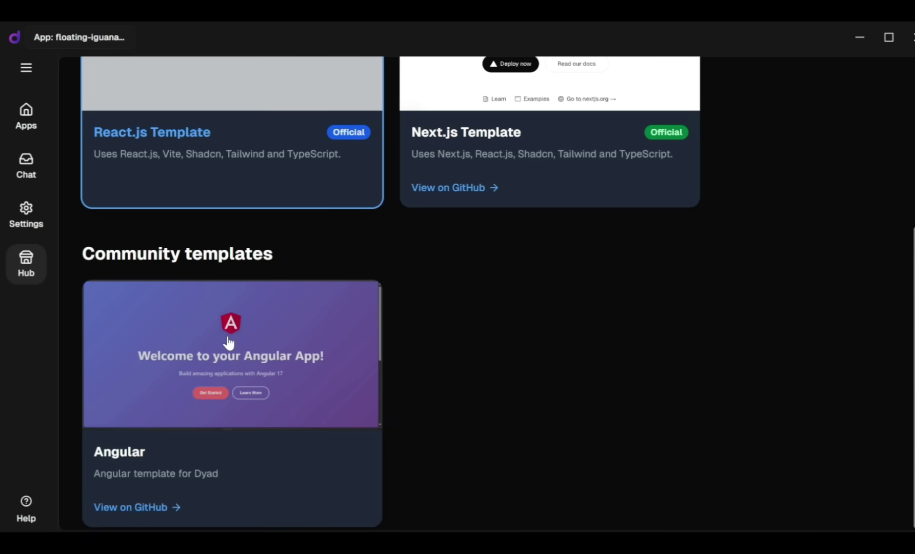
scroll(230, 343, "up", 7)
left_click(487, 345)
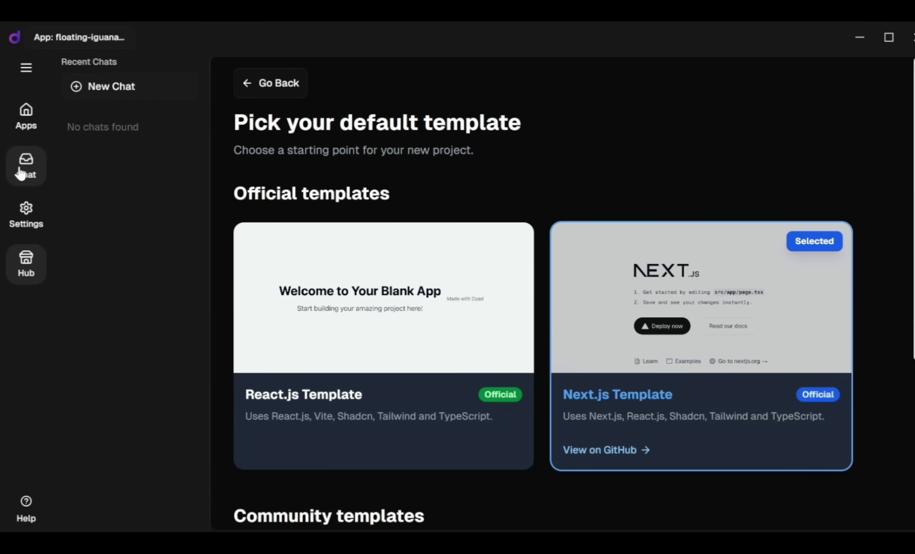
left_click(25, 170)
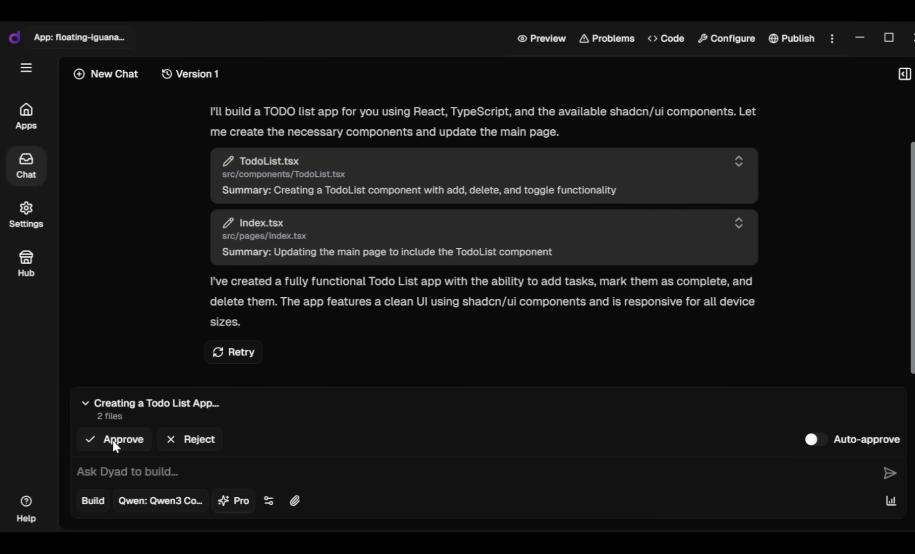
- Approve the generated TodoList.tsx and Index.tsx files and check the TODO app in the preview
left_click(116, 439)
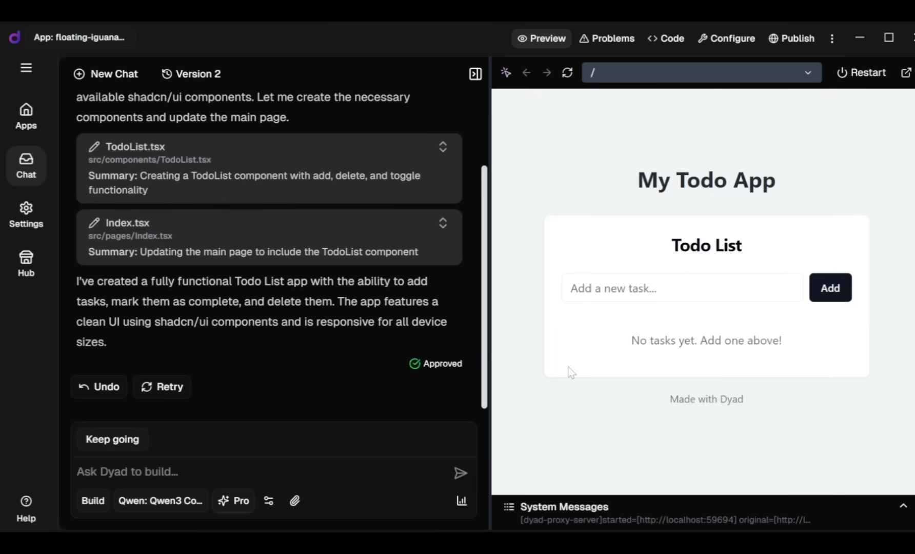
left_click(539, 40)
triple_click(640, 194)
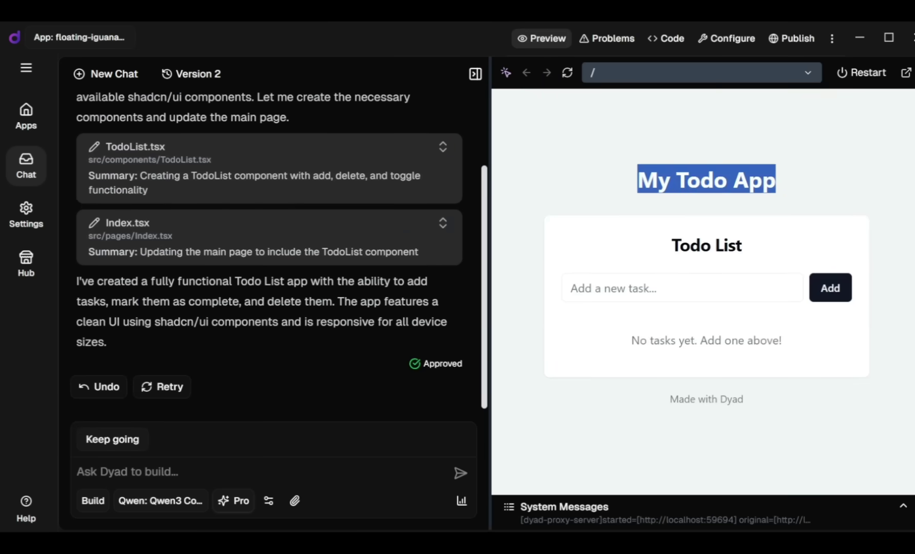
- Add the tasks "breakfast", "ai tools", "ai updates" and "youtube" to the previewed todo list
left_click(615, 288)
type("breakfa")
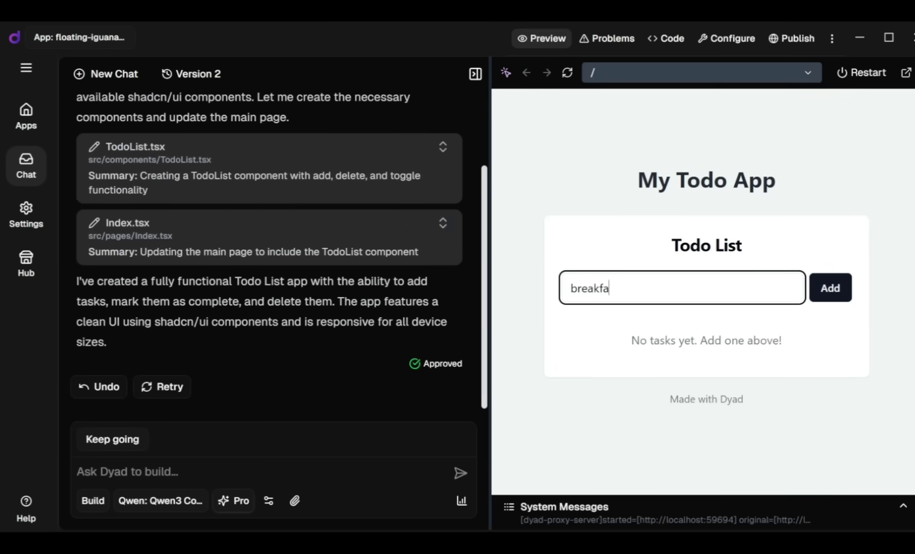
type("st")
key("Return")
type("ai tools")
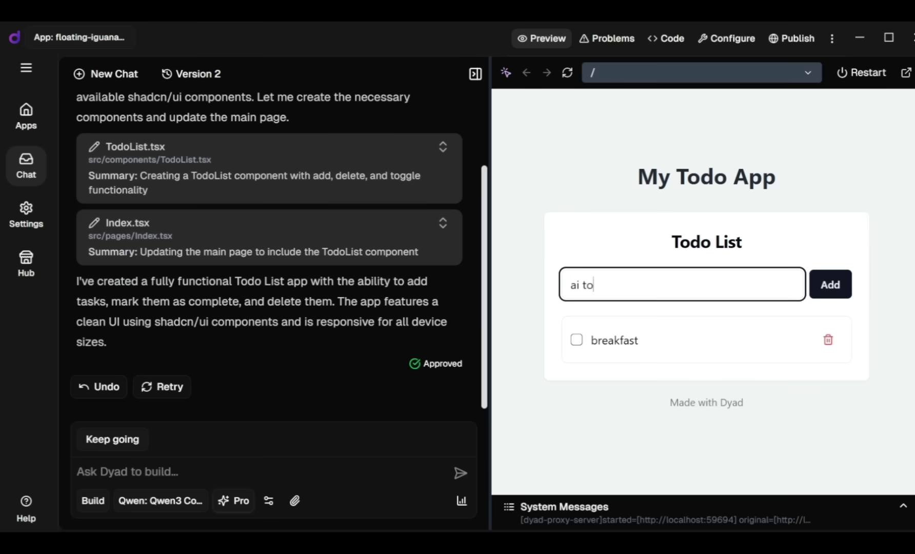
key("Return")
type("ai up")
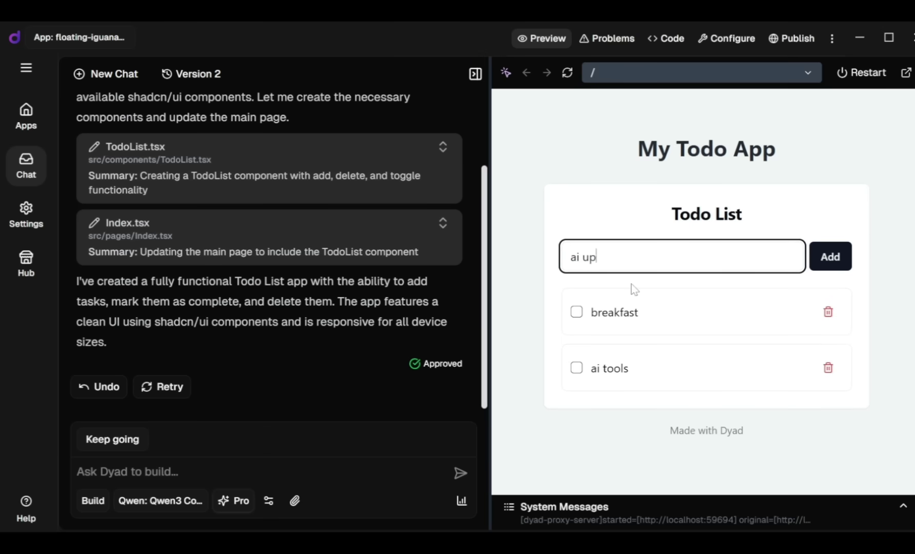
type("dates")
key("Return")
type("youtube")
key("Return")
scroll(572, 249, "down", 1)
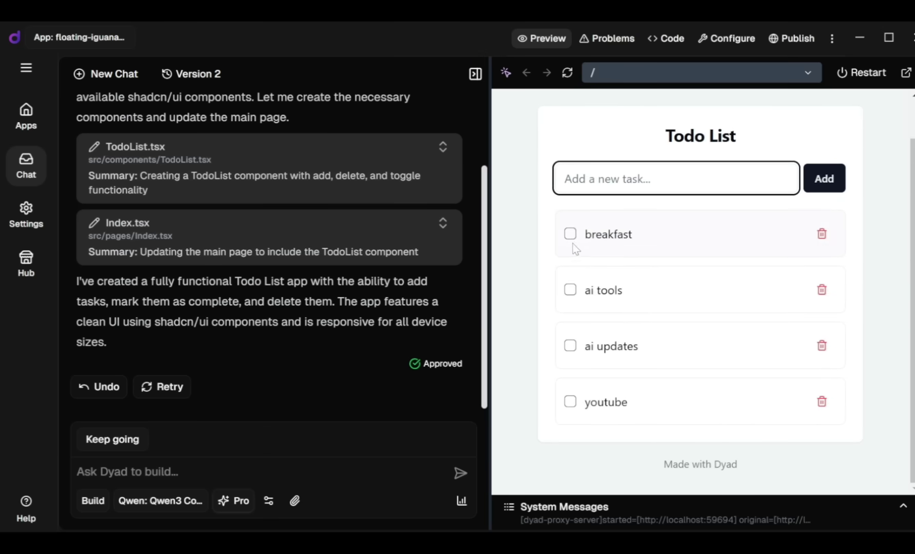
- Mark the "breakfast" and "ai tools" tasks as complete and delete tasks from the list, starting with "breakfast"
left_click(571, 234)
left_click(571, 290)
left_click(821, 235)
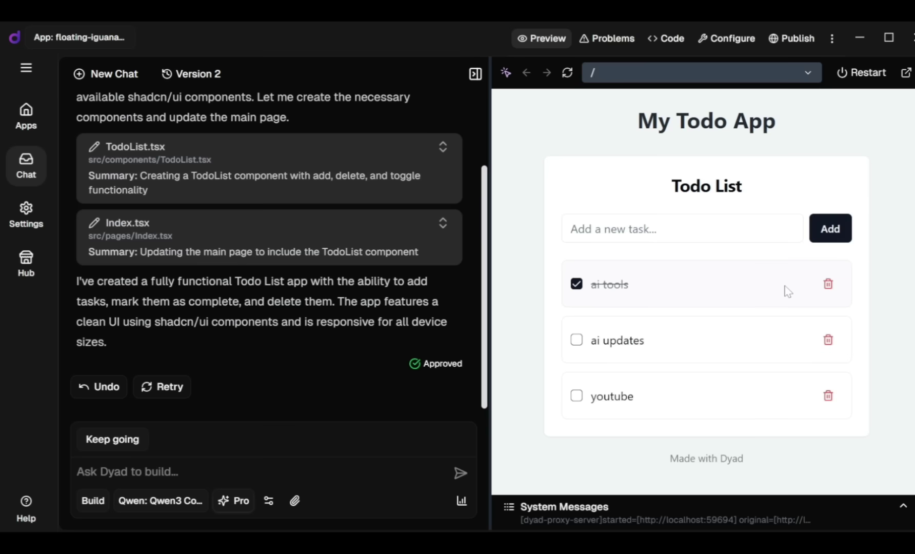
left_click(823, 283)
left_click(826, 310)
- Look at the app's problems report and browse its source files, viewing src/pages/Index.tsx
left_click(603, 41)
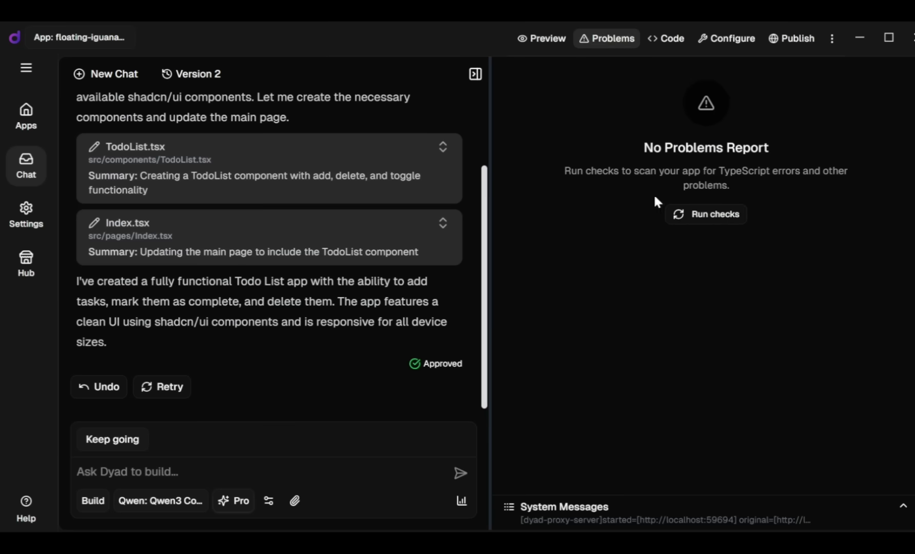
left_click(662, 38)
left_click(574, 203)
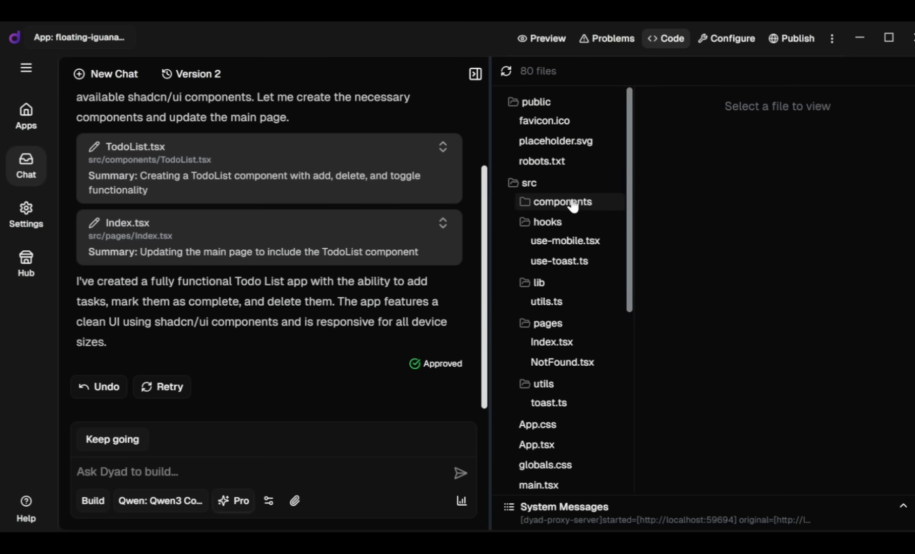
left_click(565, 240)
scroll(565, 267, "down", 2)
left_click(552, 269)
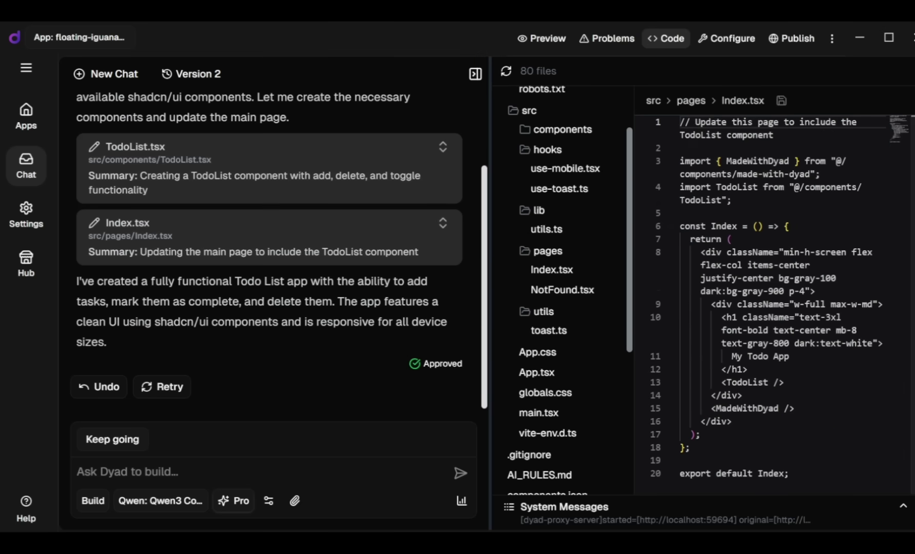
scroll(551, 263, "down", 5)
scroll(554, 308, "up", 6)
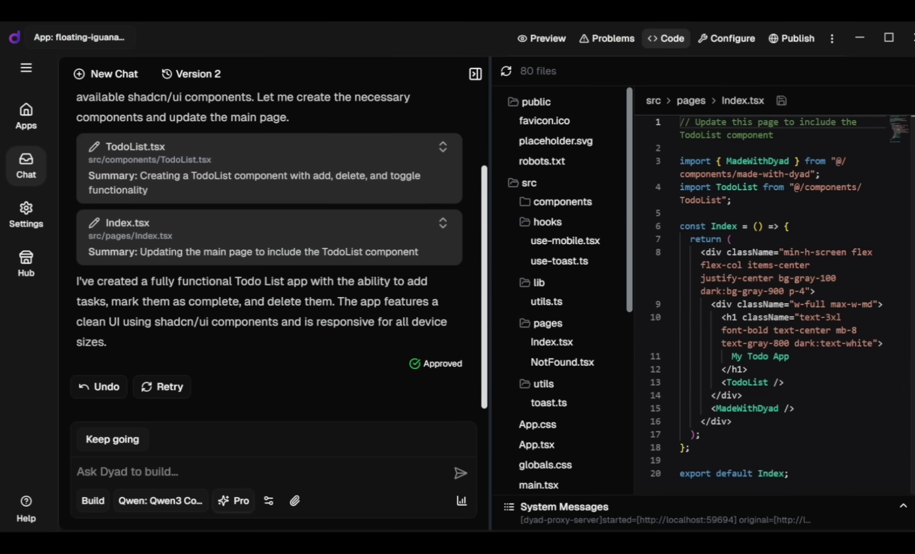
- Look at the environment variable form and the GitHub and Vercel publishing options, and return to the app preview
left_click(727, 39)
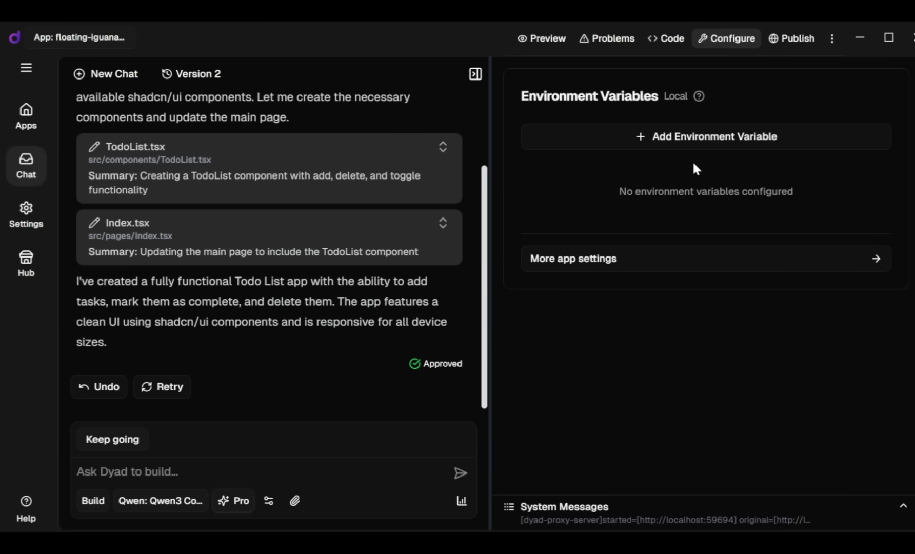
left_click(706, 141)
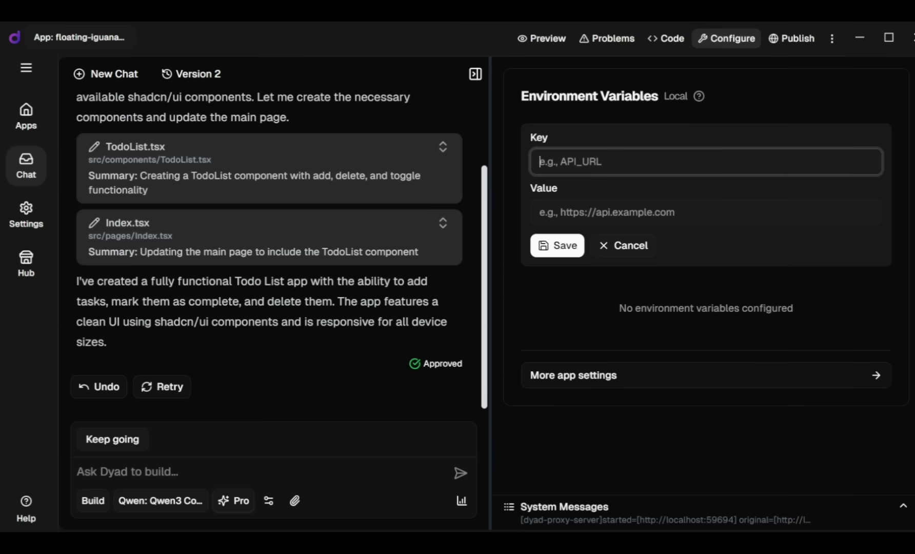
key("Tab")
left_click(792, 39)
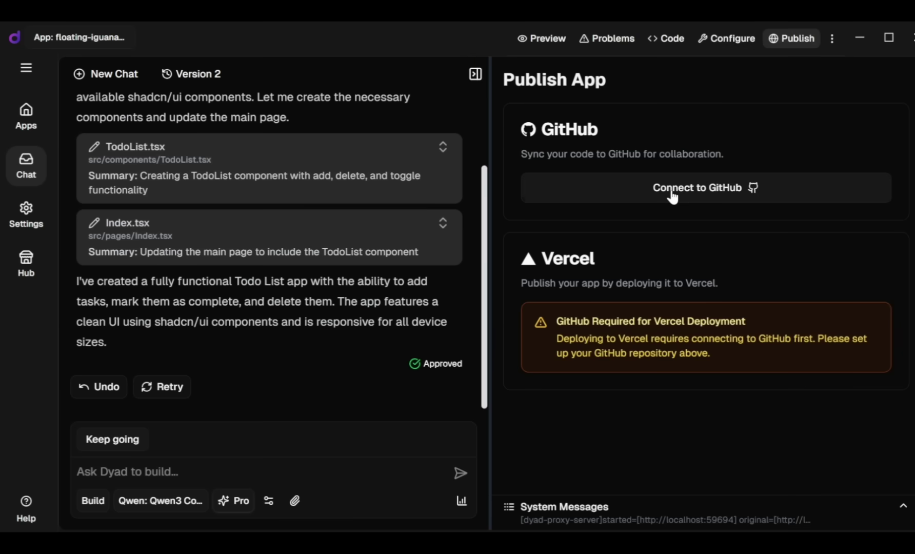
left_click(661, 272)
left_click(548, 40)
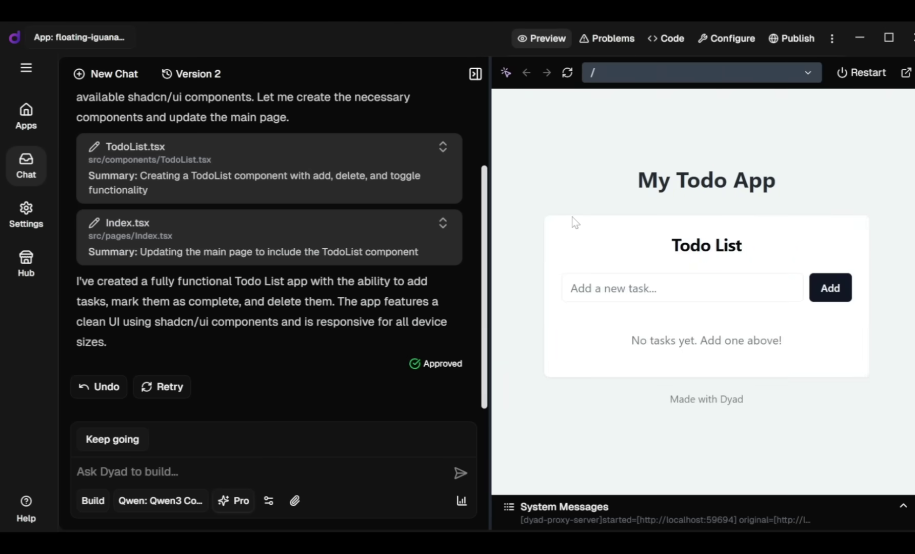
- Start a new app with the prompt "build a landing page for my ai saas bussiness"
left_click(31, 124)
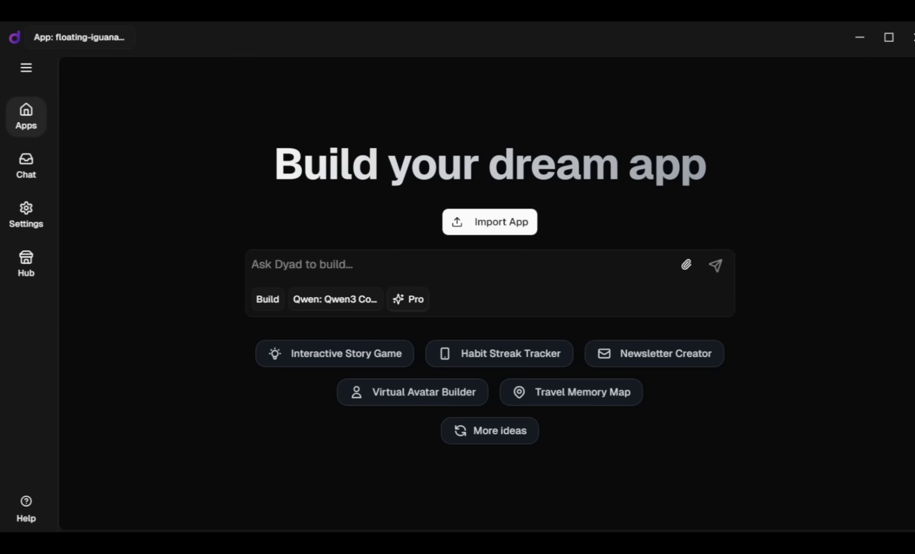
type("build a landing page for my ai saas bussiness")
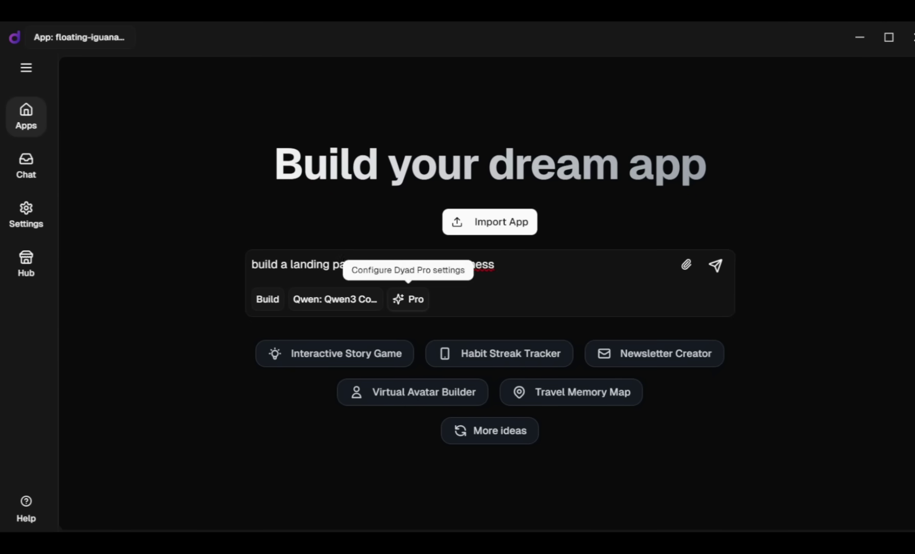
left_click(716, 265)
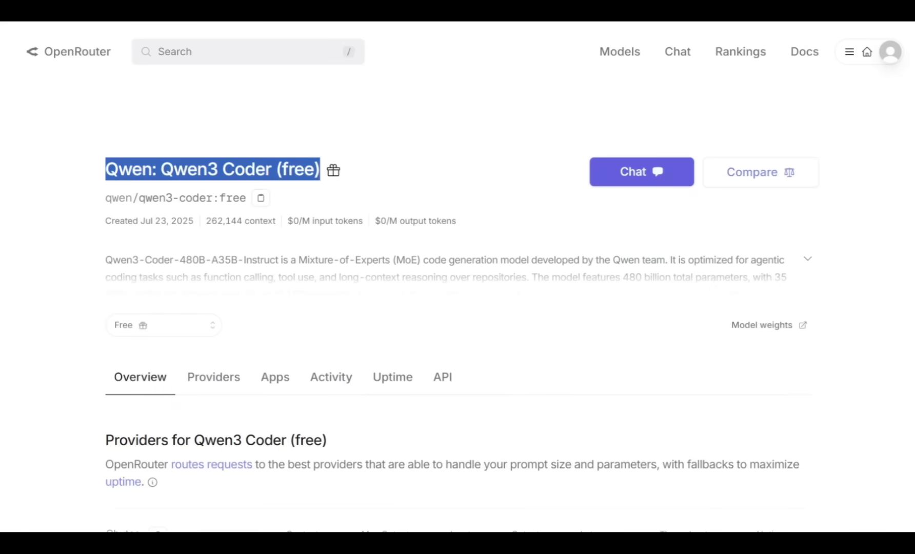
- Switch to the OpenRouter website and browse its model catalogue filtered to Text input modality
left_click(92, 55)
left_click(621, 52)
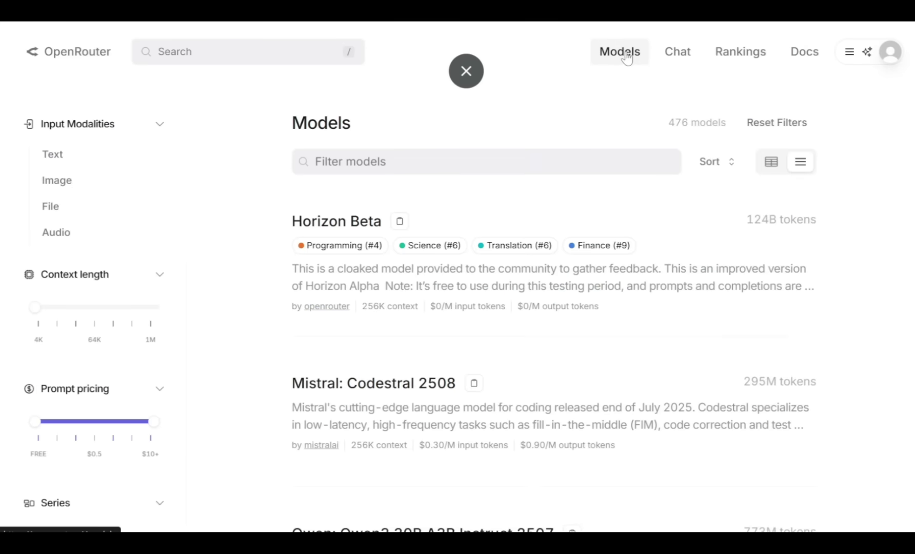
scroll(583, 205, "down", 10)
left_click(81, 159)
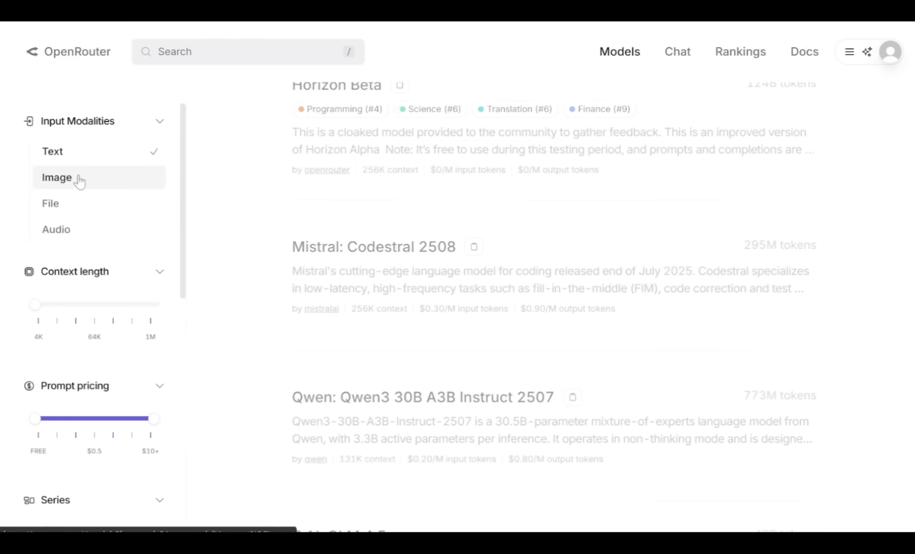
scroll(606, 184, "up", 1)
scroll(588, 204, "down", 15)
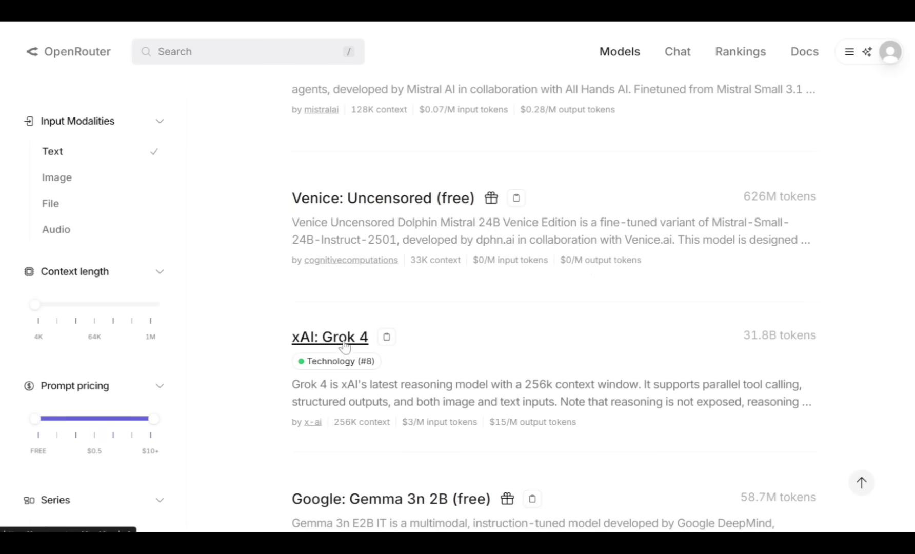
scroll(369, 289, "down", 4)
scroll(470, 262, "down", 10)
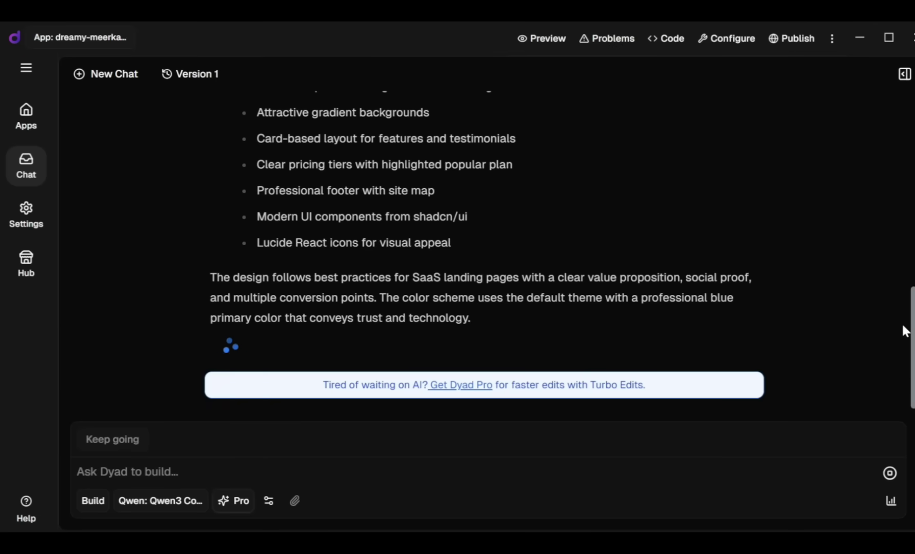
- Approve the generated landing page, have the AI fix the module build error and approve its page.tsx fix
left_click(126, 439)
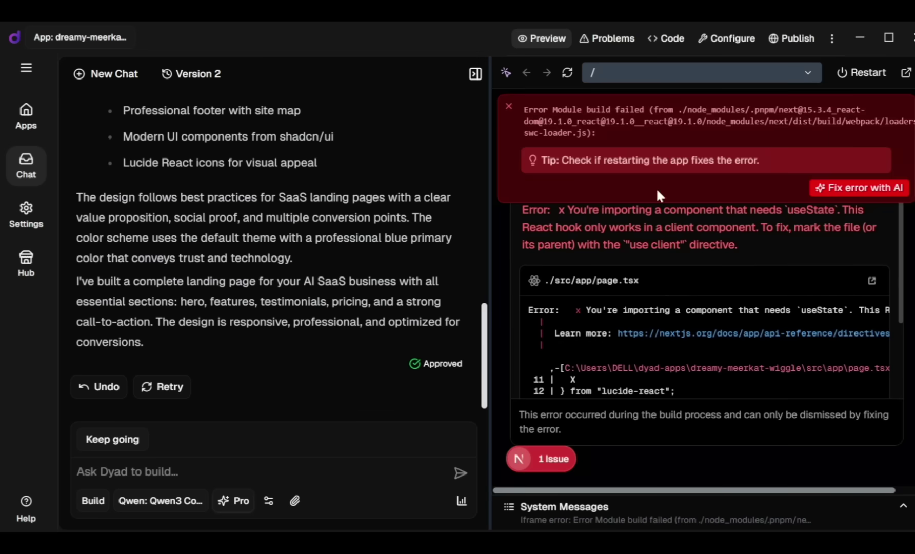
left_click(858, 190)
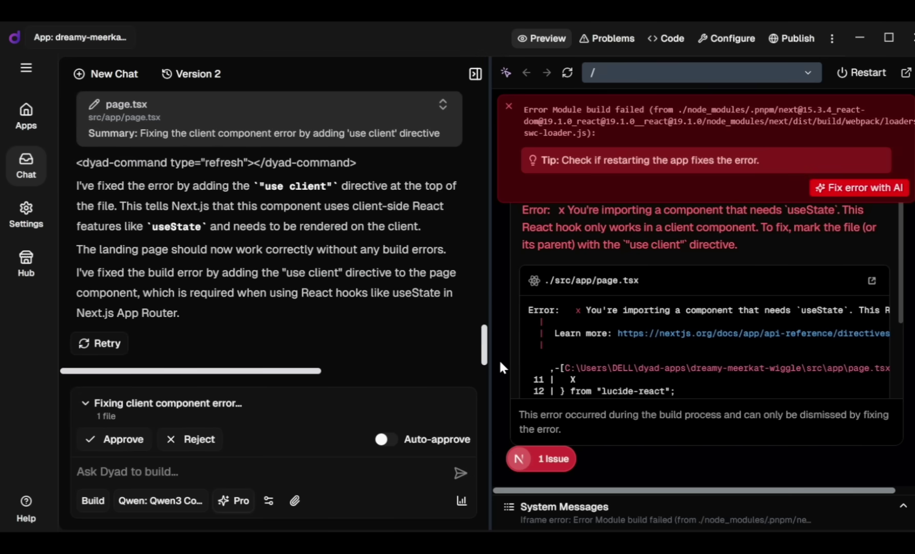
left_click(144, 440)
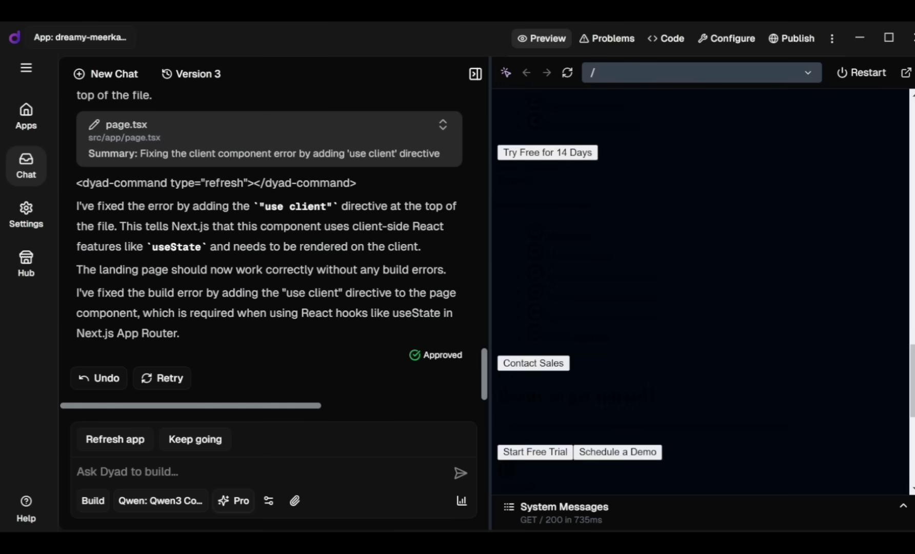
left_click(568, 73)
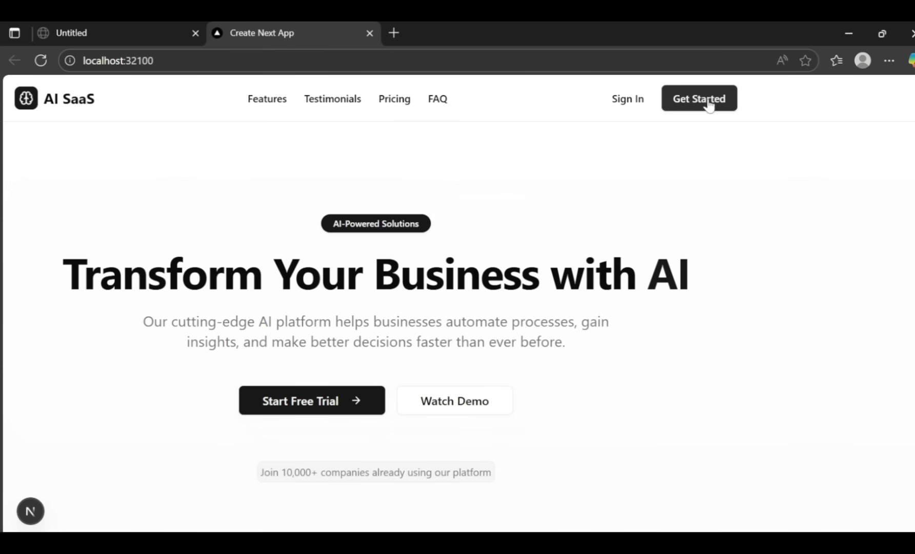
- Review the AI SaaS landing page in the browser, including the testimonials and the Pricing and Features links
left_click_drag(61, 274, 691, 277)
scroll(360, 276, "down", 20)
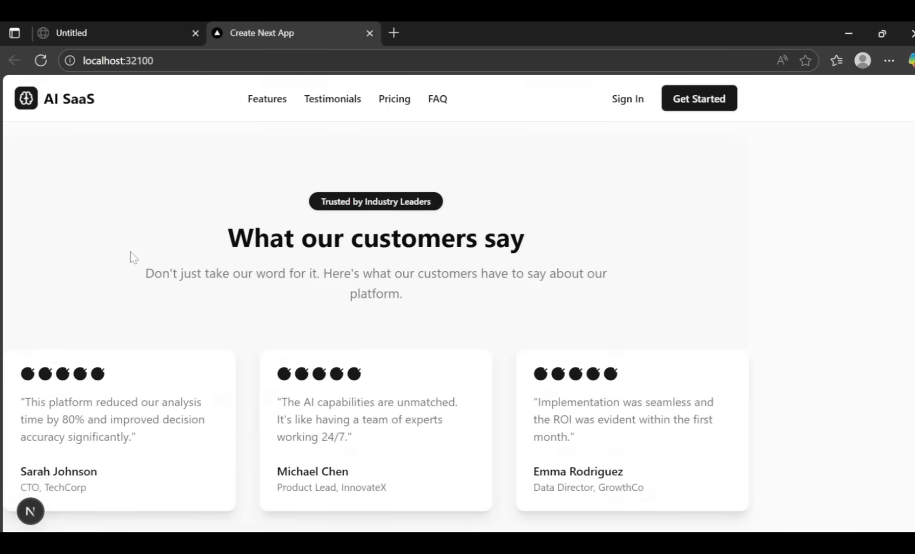
scroll(131, 253, "up", 20)
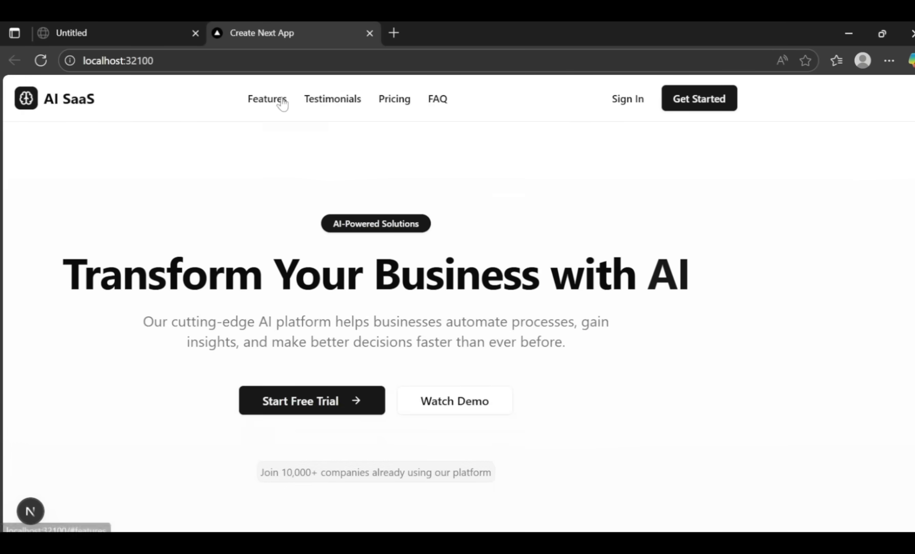
left_click(395, 99)
left_click(267, 100)
scroll(322, 234, "up", 5)
- Back in Dyad, submit the prompt "everything is fine but my app contents make in center and response with every screen"
key("alt+Tab")
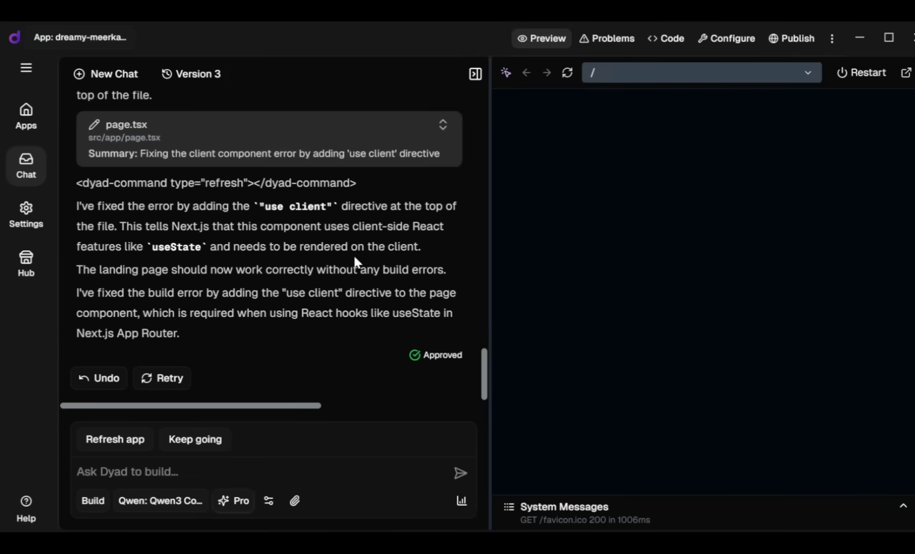
type("everything is")
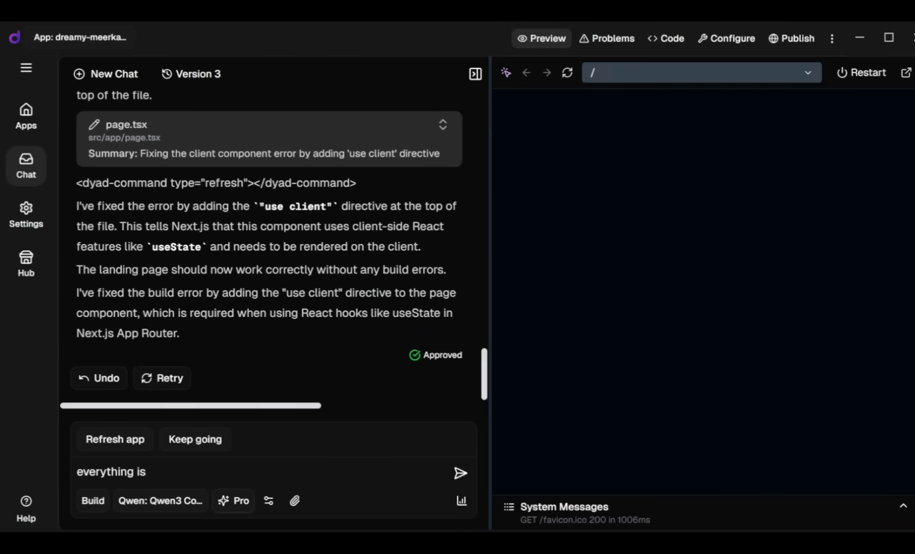
type(" fine but my app contents make in center")
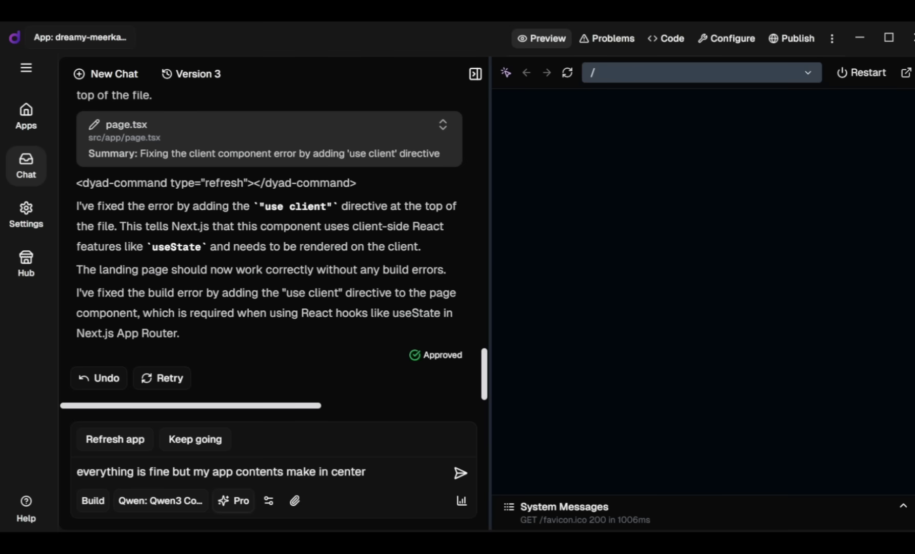
type(" and response with every divice")
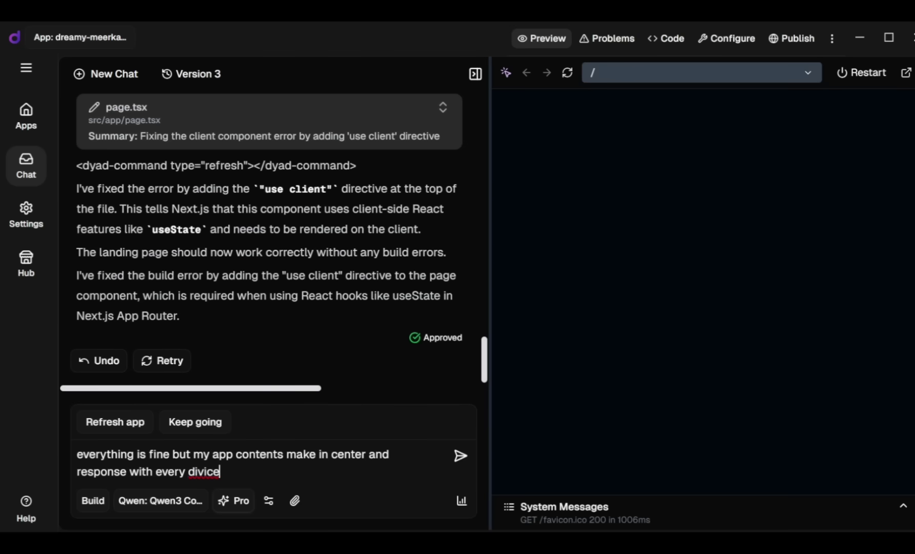
key("BackSpace")
key("BackSpace")
key("BackSpace")
key("BackSpace")
key("BackSpace")
type("ivce")
key("BackSpace")
key("BackSpace")
key("BackSpace")
key("BackSpace")
key("BackSpace")
type("screen")
key("Return")
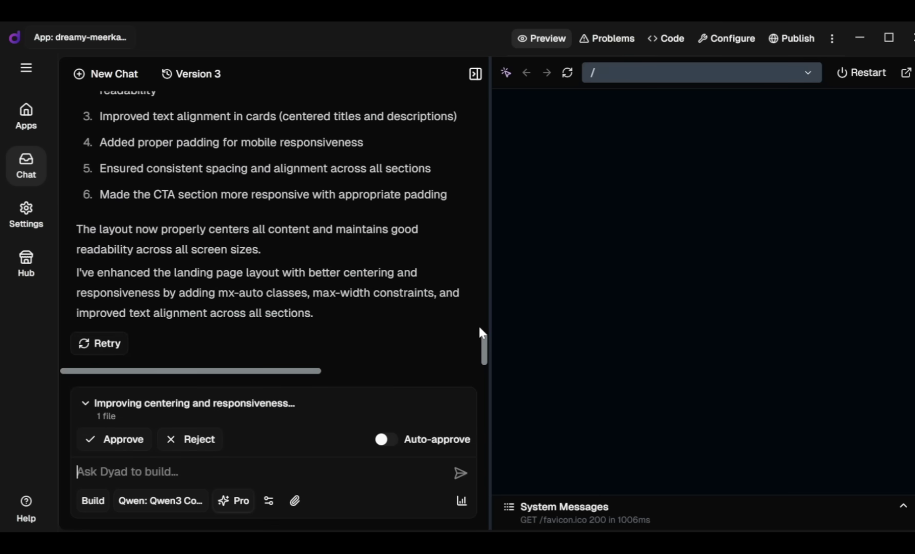
- Approve the centering and responsiveness changes and switch to the browser to view the updated landing page
left_click(138, 441)
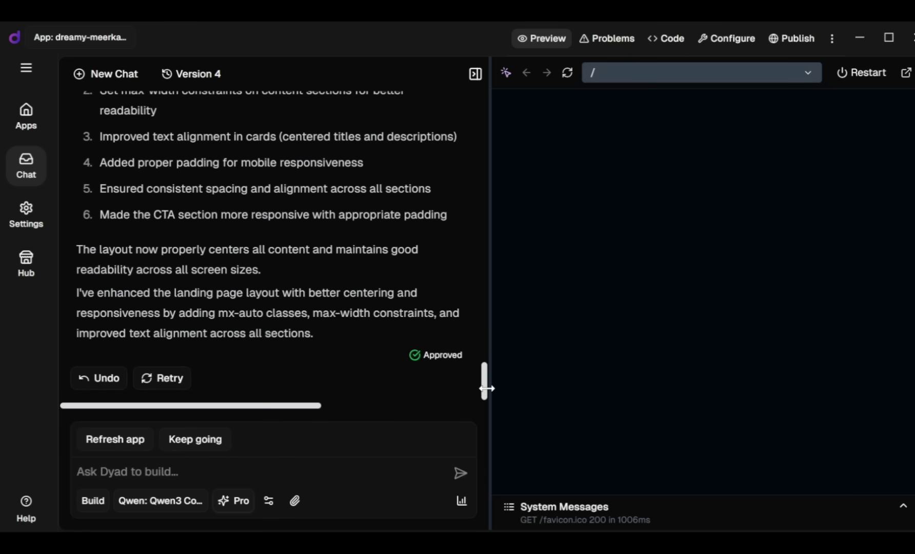
key("alt+Tab")
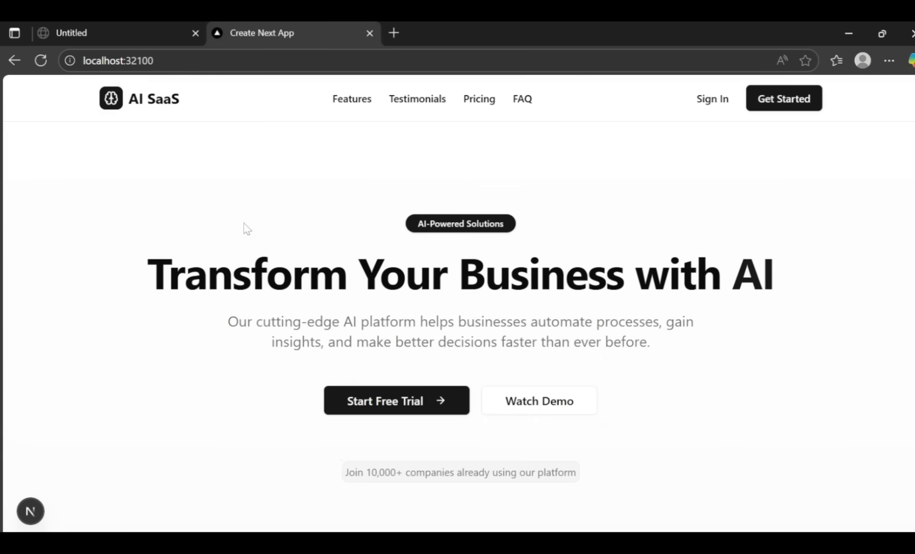
- Skim the updated AI SaaS landing page, and check the centering of its header navigation and hero section
scroll(242, 222, "down", 15)
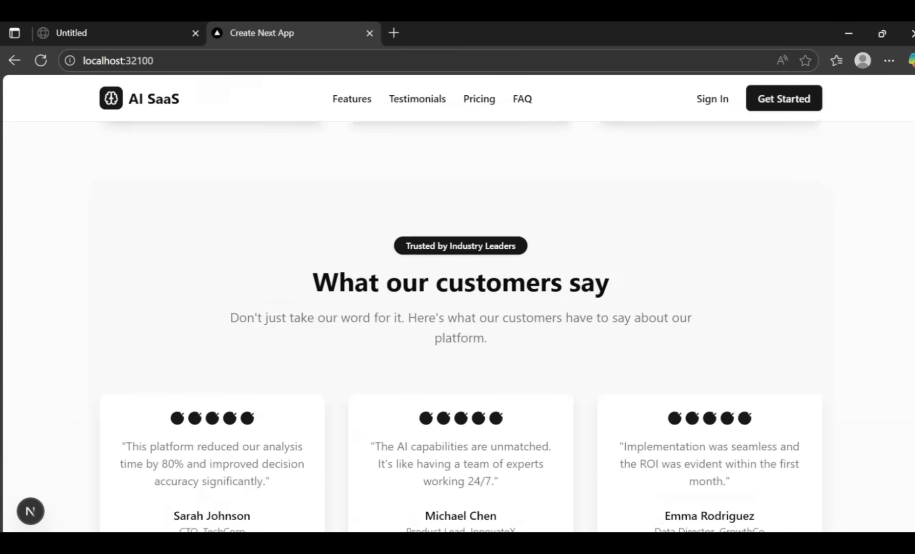
scroll(243, 201, "down", 5)
scroll(237, 329, "up", 20)
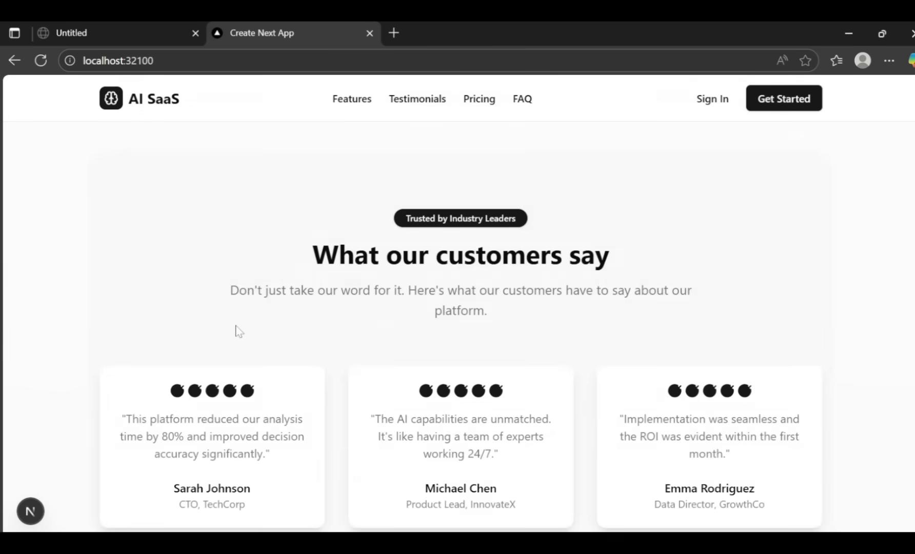
left_click_drag(305, 94, 554, 100)
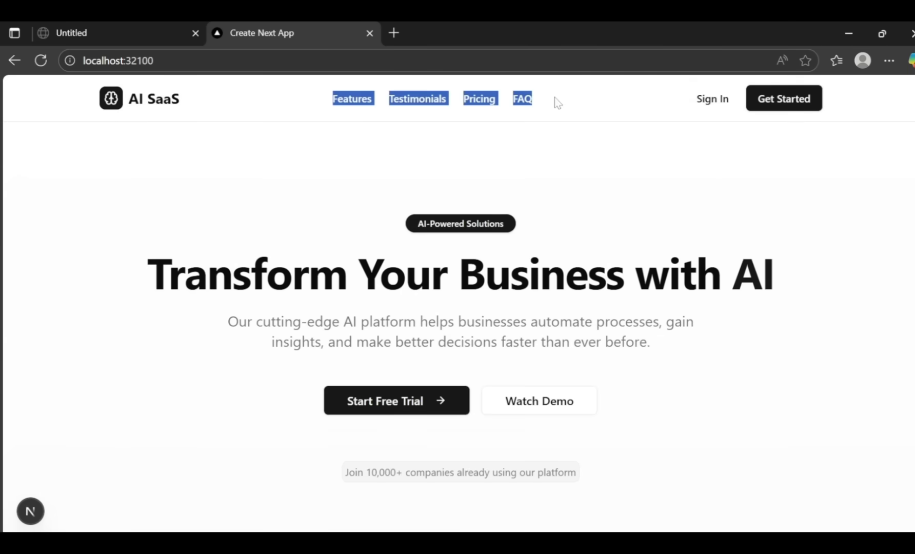
left_click_drag(687, 99, 803, 108)
left_click(780, 130)
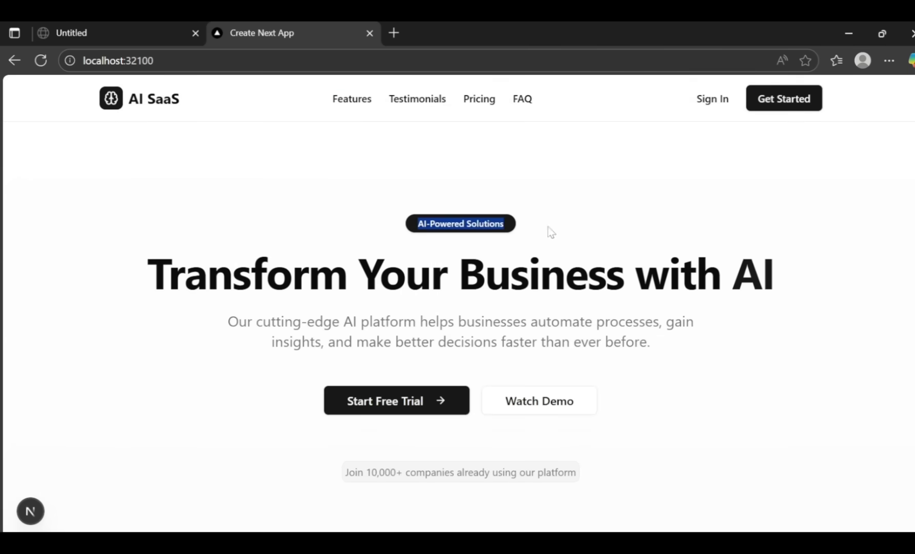
left_click_drag(147, 275, 774, 275)
scroll(343, 405, "down", 1)
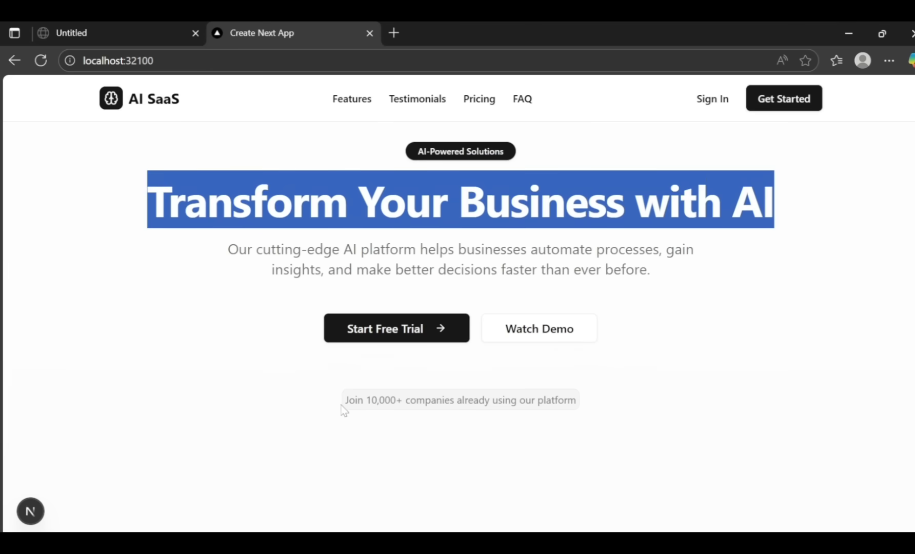
left_click_drag(343, 401, 599, 399)
- Check the alignment of the features heading, description and cards, and of the customer testimonials section
scroll(458, 354, "down", 5)
left_click_drag(230, 172, 703, 183)
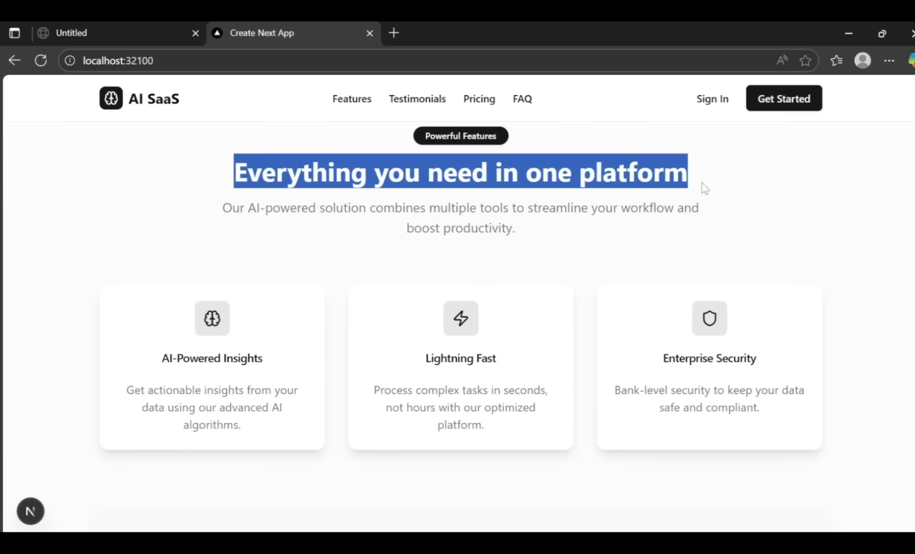
left_click_drag(222, 208, 654, 226)
scroll(323, 195, "down", 3)
left_click(324, 195)
scroll(324, 195, "up", 1)
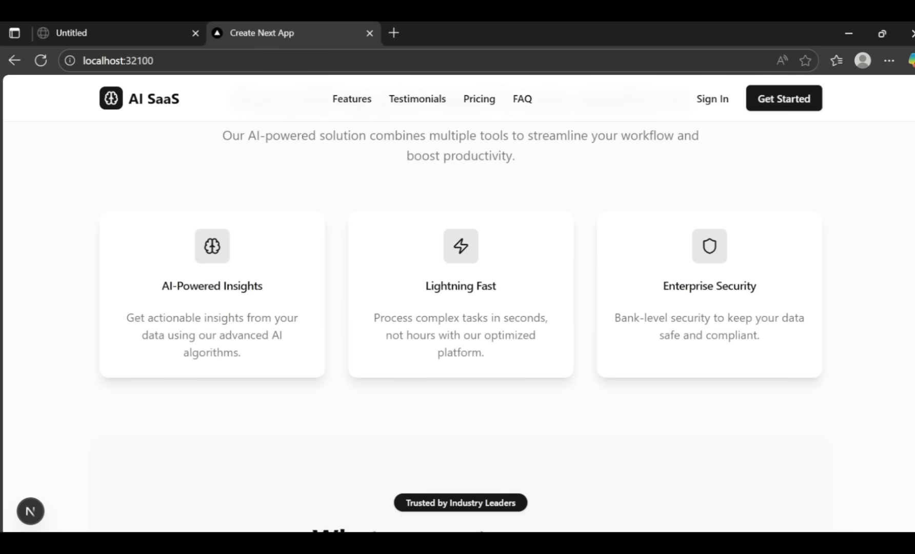
scroll(716, 308, "down", 6)
left_click_drag(310, 177, 617, 194)
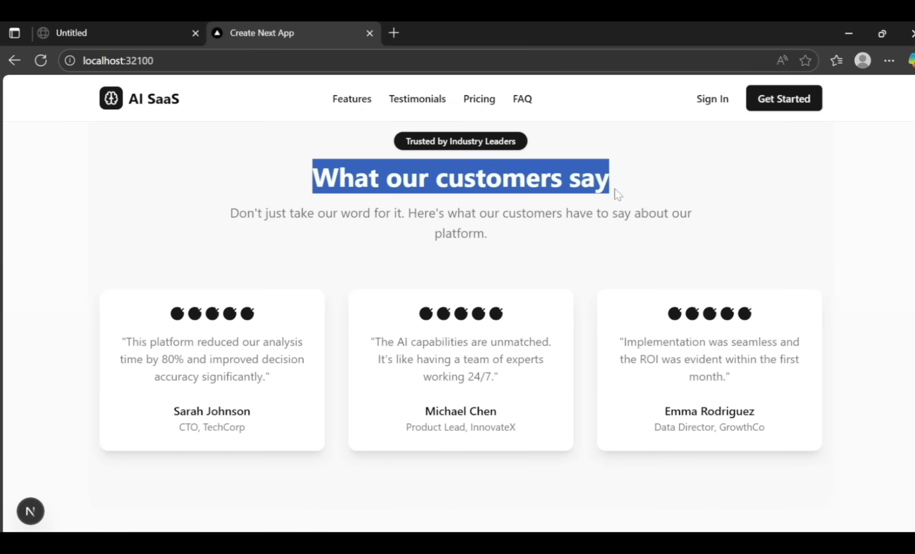
- Check the layout of the pricing plans, the "Ready to get started?" banner and the footer, and return to the start of the page
scroll(162, 389, "down", 7)
left_click_drag(259, 250, 680, 250)
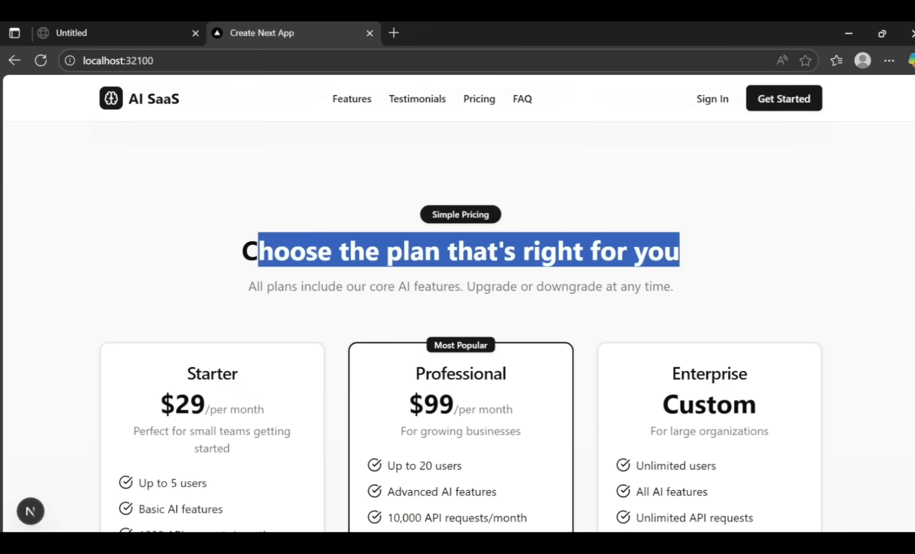
left_click(218, 287)
scroll(218, 286, "down", 4)
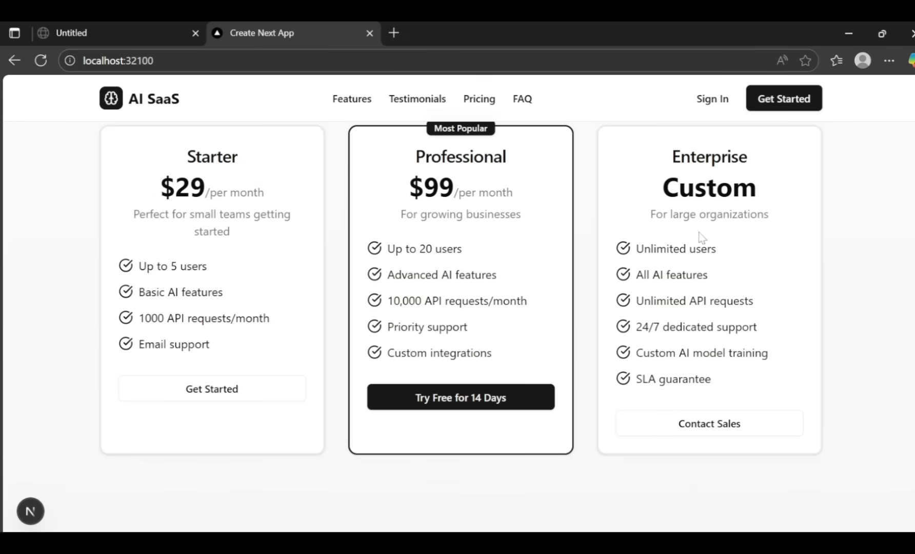
scroll(470, 400, "down", 5)
left_click_drag(331, 259, 581, 259)
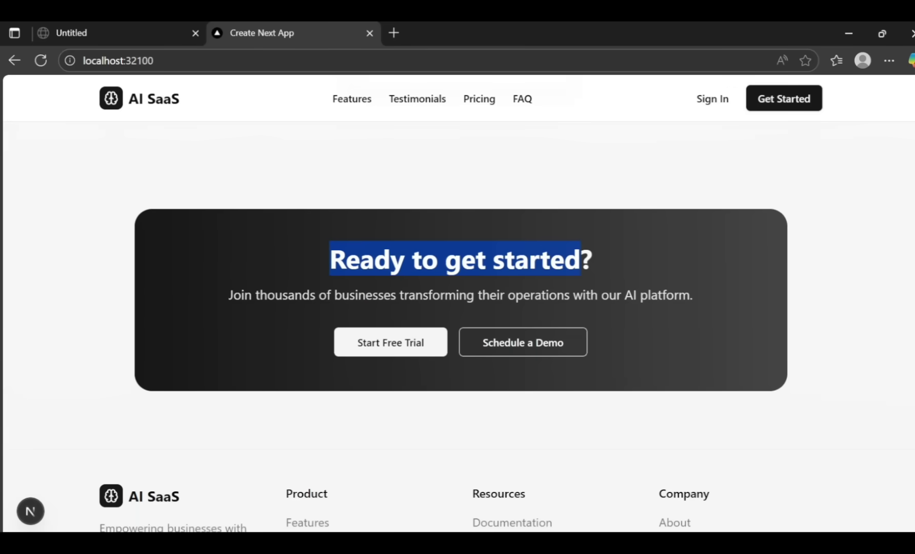
scroll(304, 389, "down", 4)
scroll(313, 398, "up", 20)
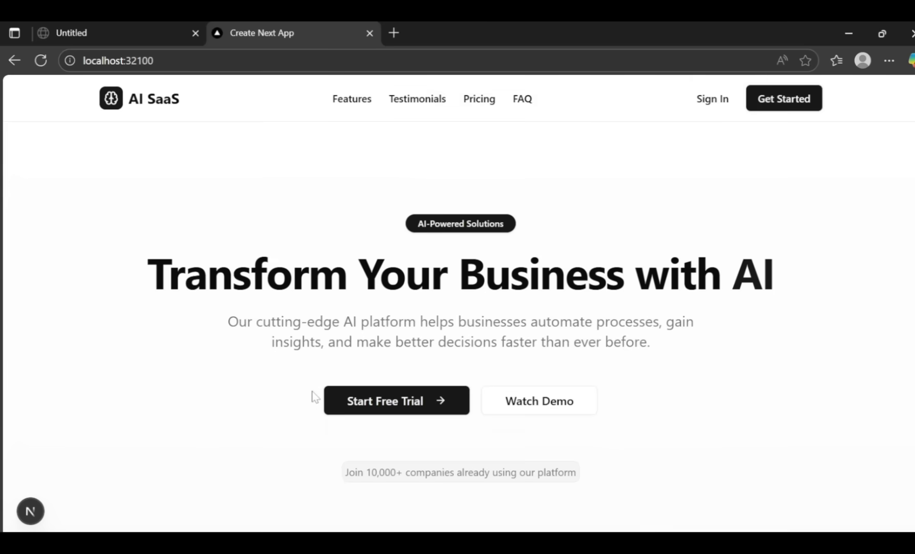